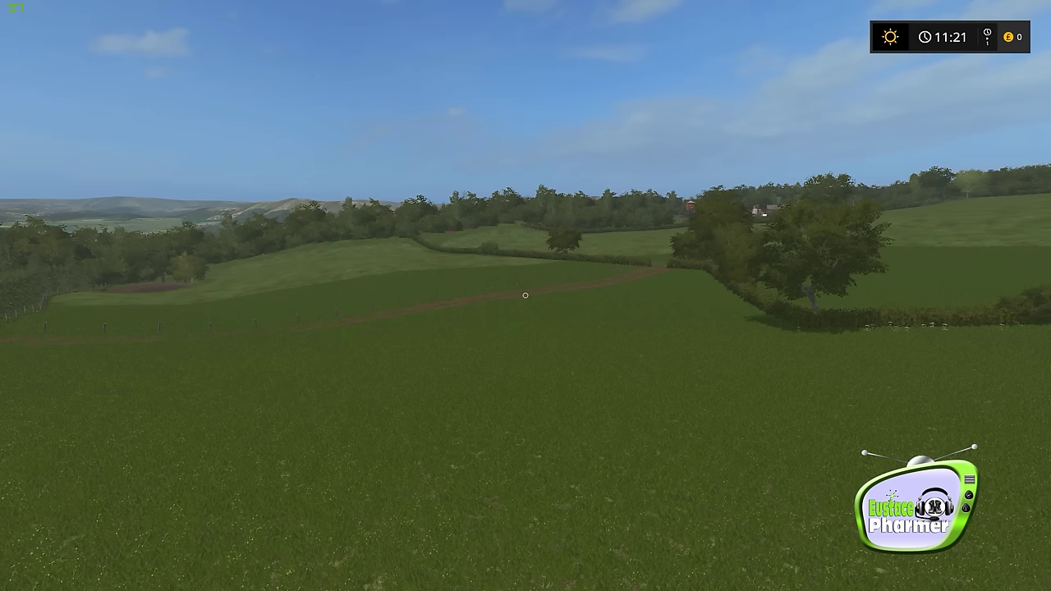
- Turn on the collision debug display and examine the collision outlines of the fences, hedges and pond around the grass fields
key(w)
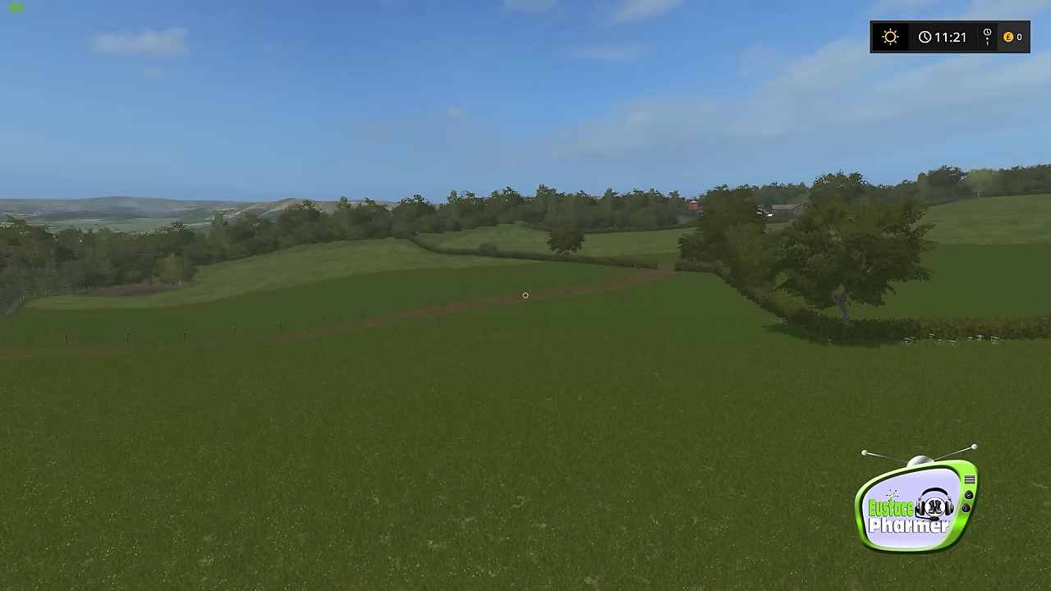
key(F5)
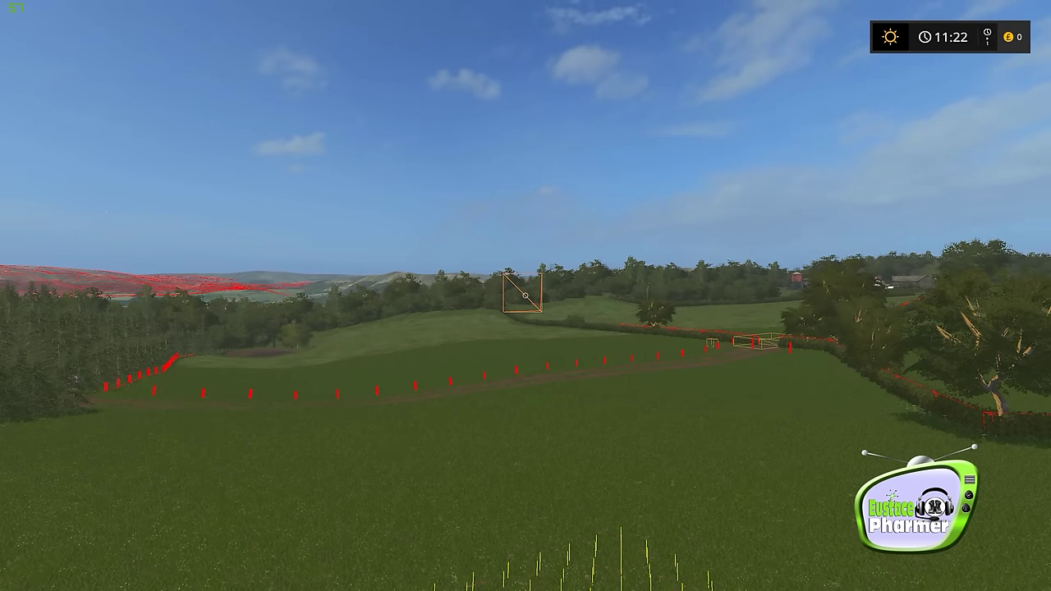
key(w)
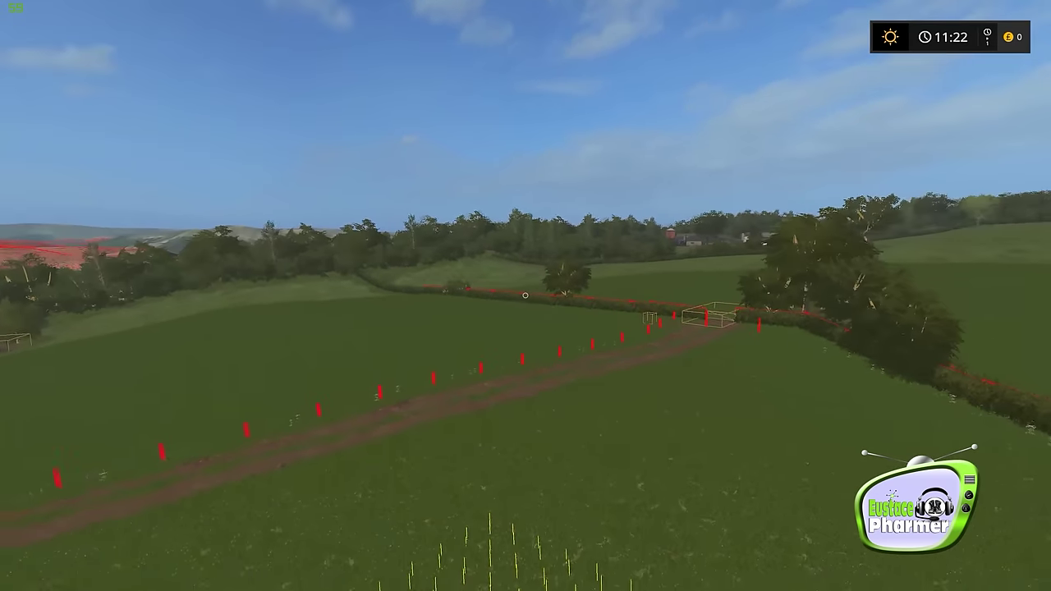
key(w)
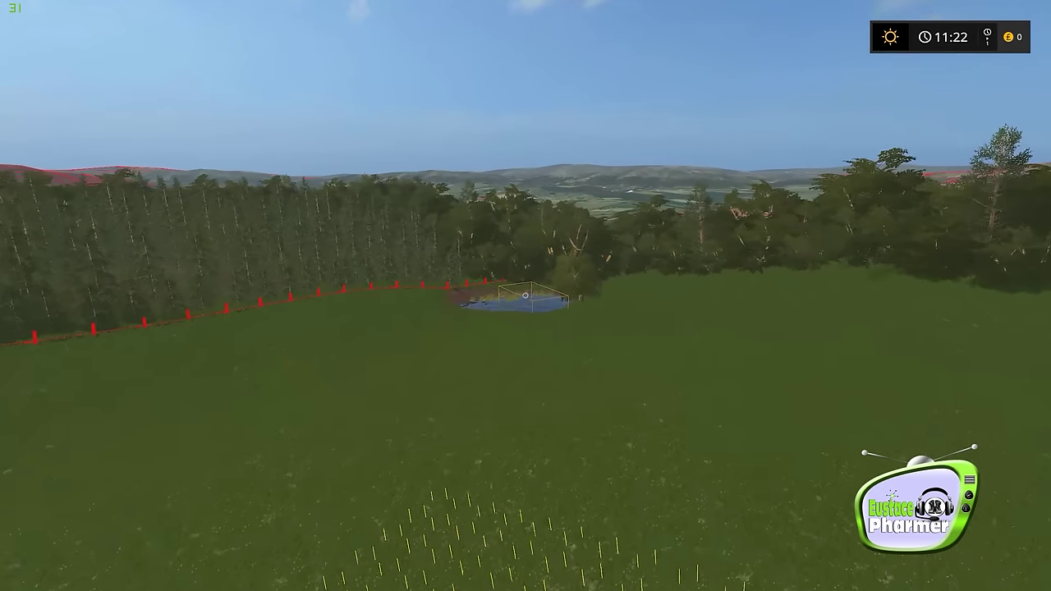
key(w)
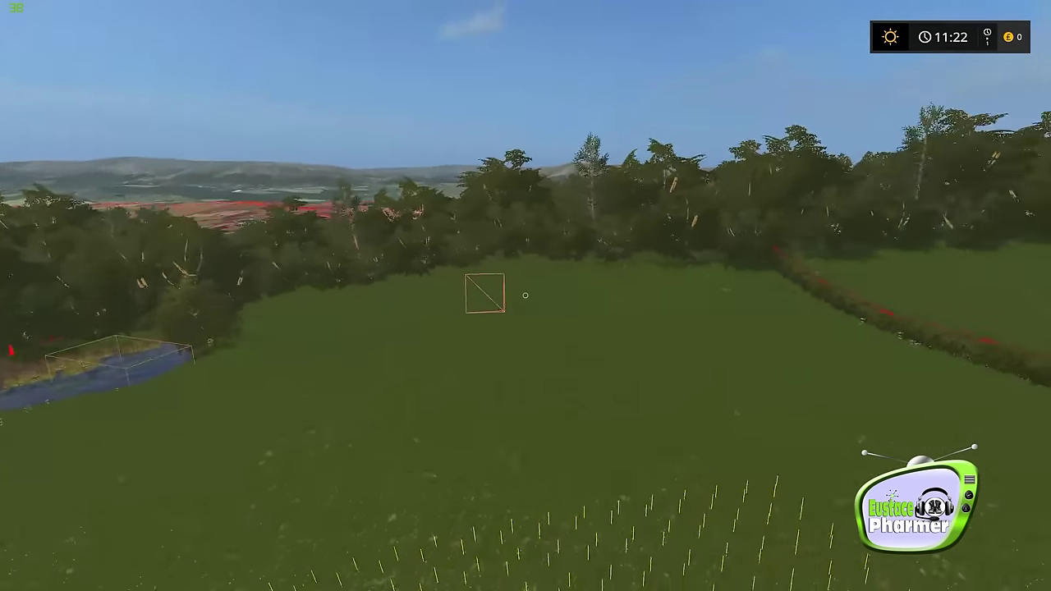
key(w)
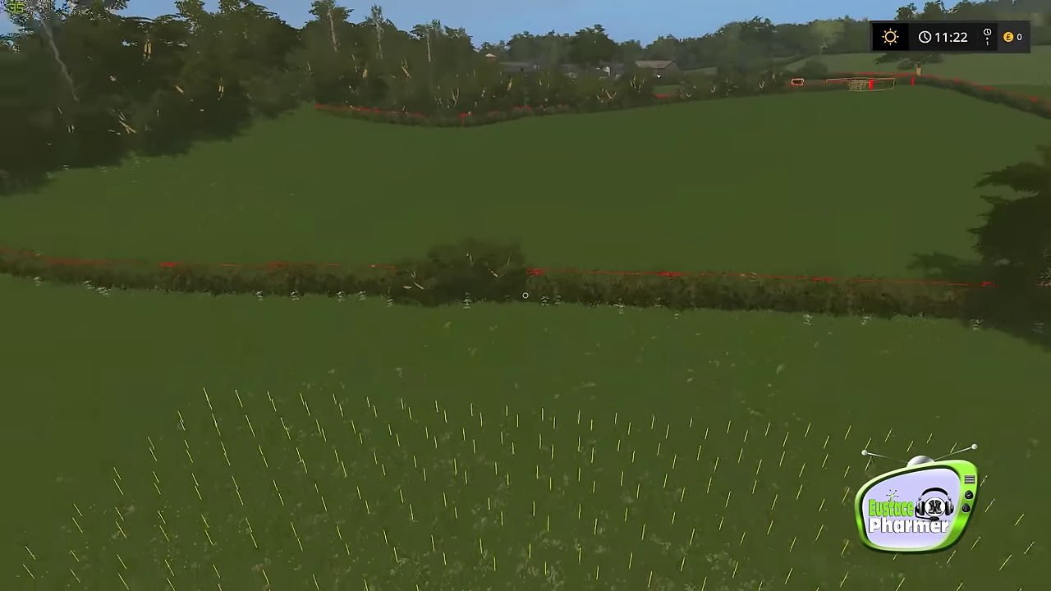
key(w)
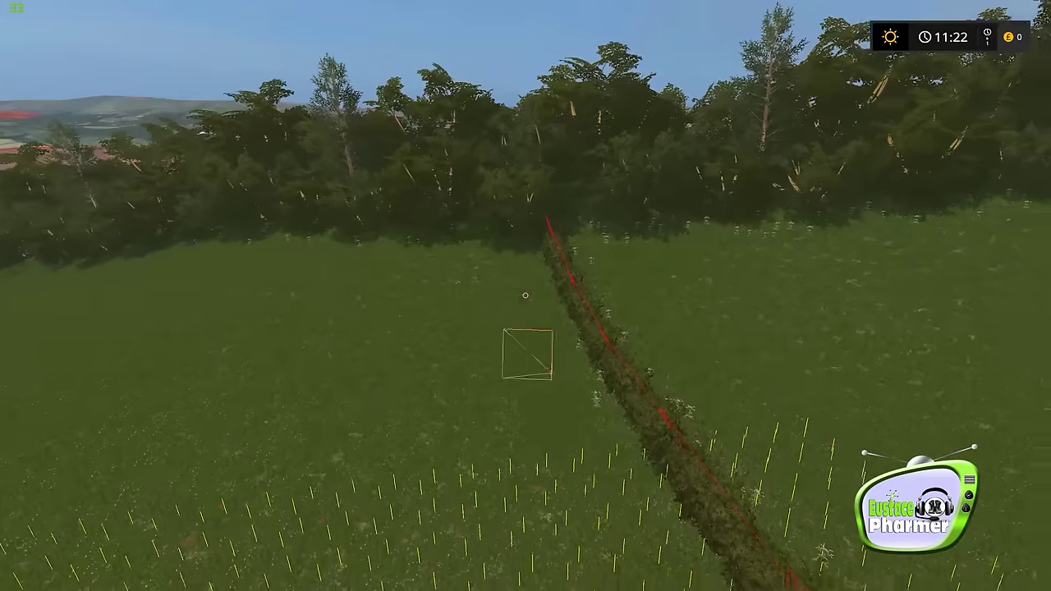
key(w)
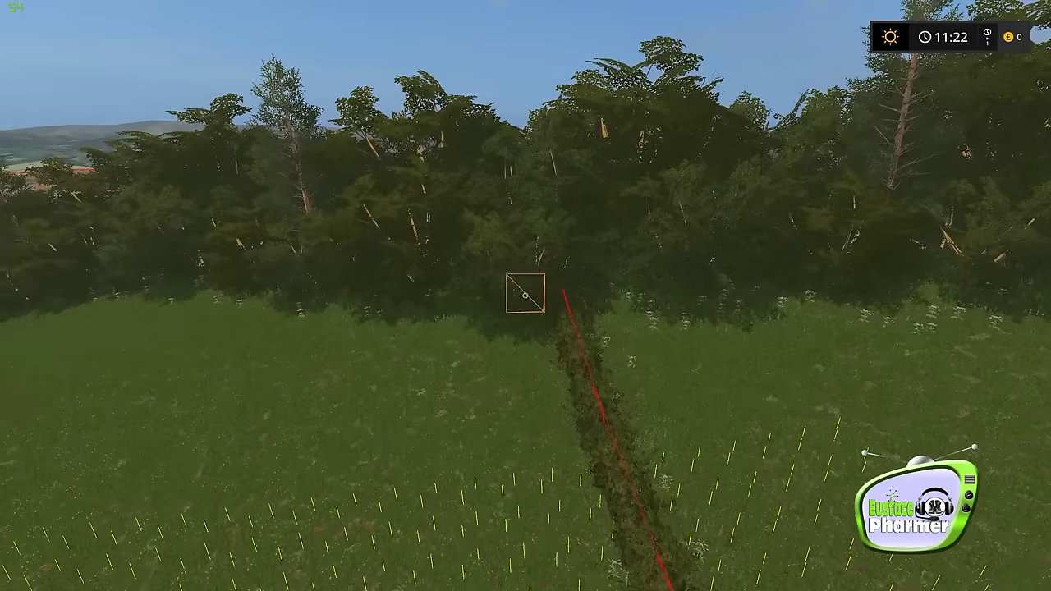
- Pass through the tree line at the end of the hedge to check for a collision barrier at the map's edge
key(w)
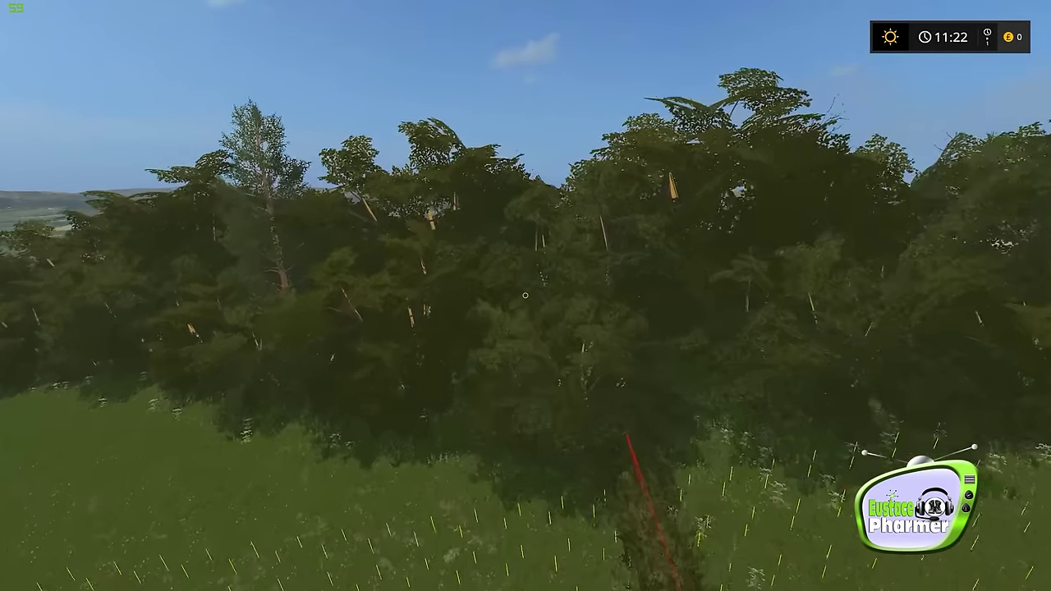
key(w)
right_drag(524, 296, 524, 295)
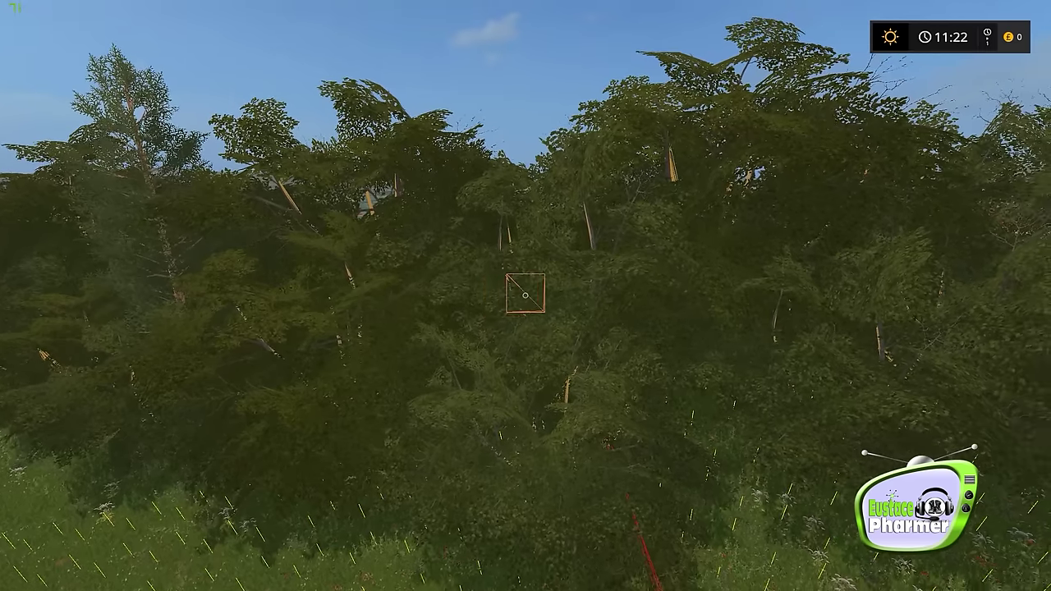
key(w)
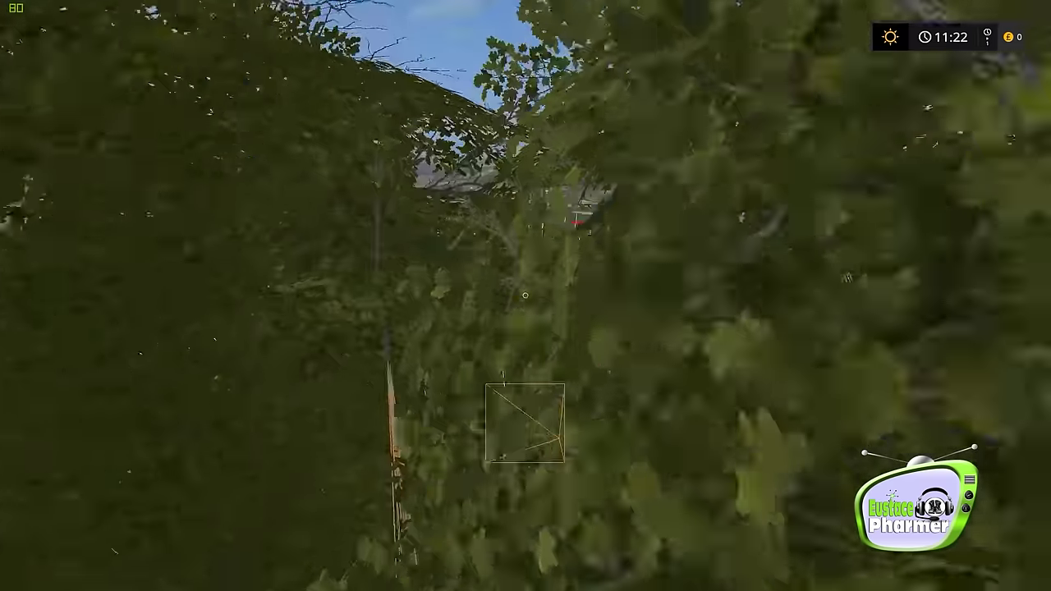
key(w)
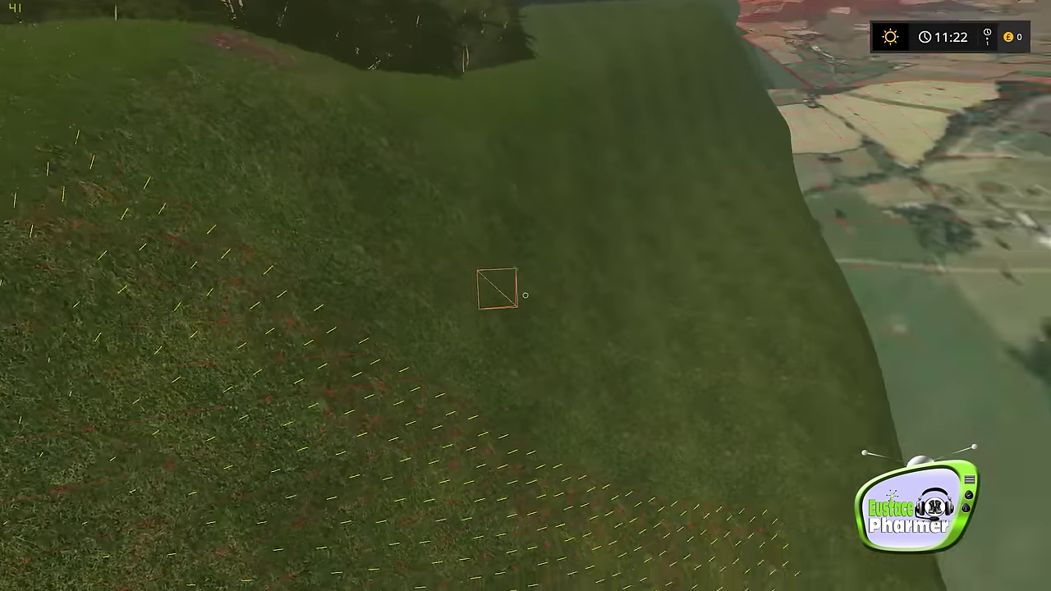
right_drag(525, 295, 524, 296)
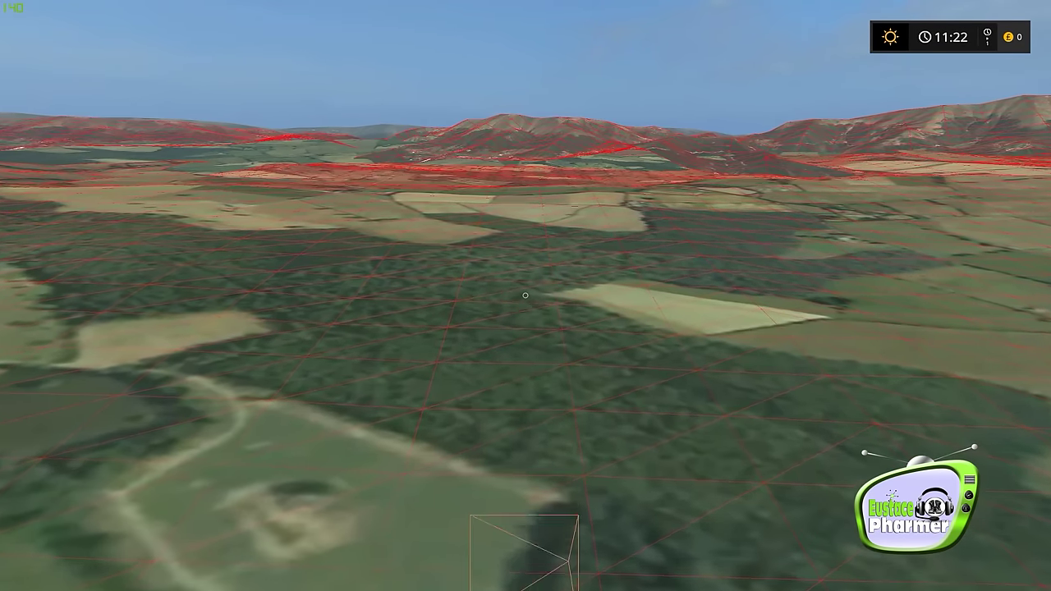
- Examine the collision meshes of the distant hills and background fields beyond the playable area
key(w)
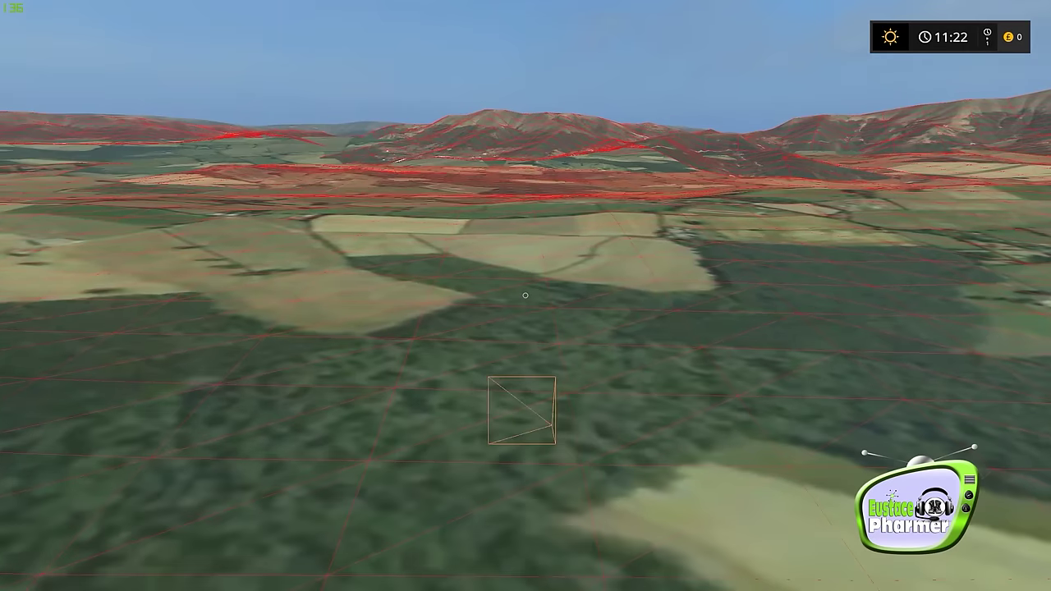
key(w)
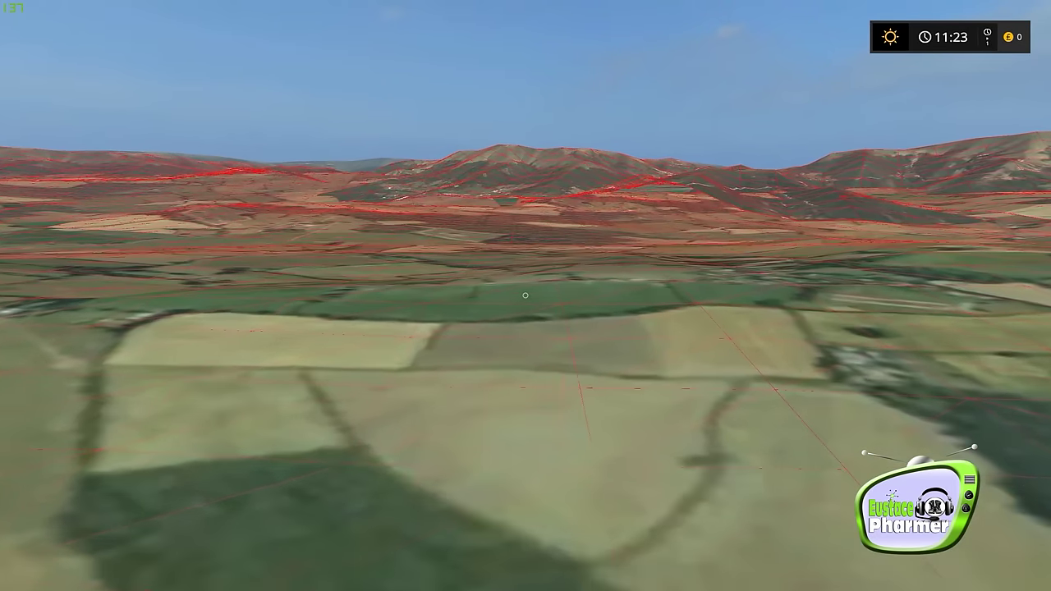
key(w)
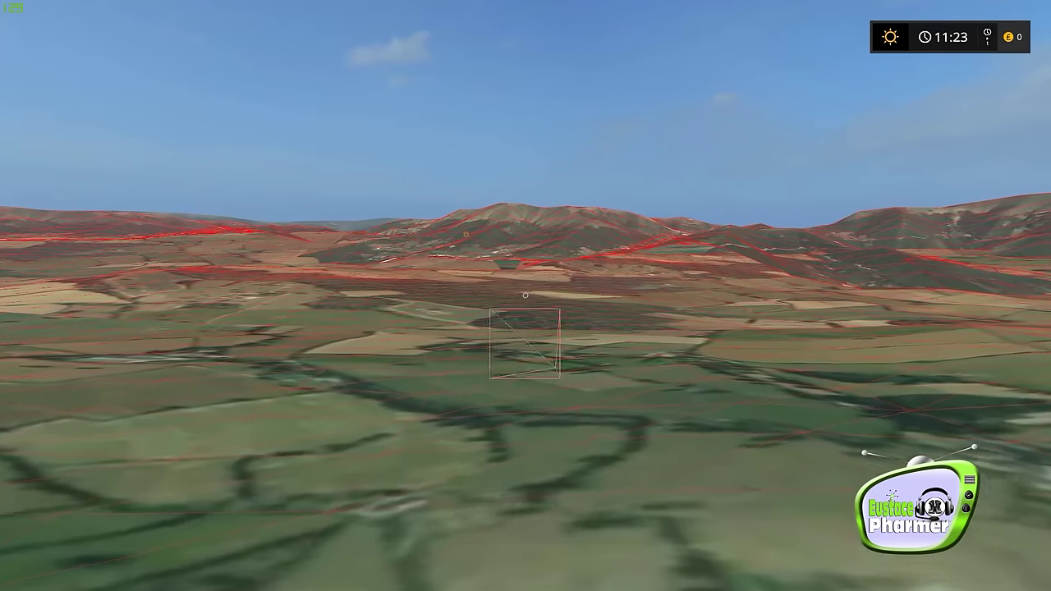
key(w)
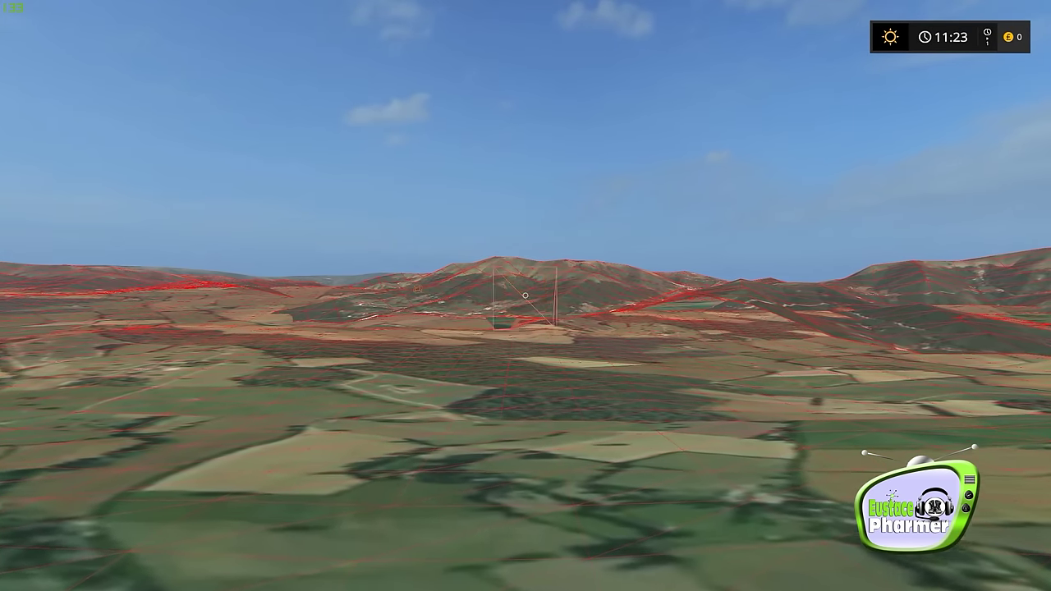
key(w)
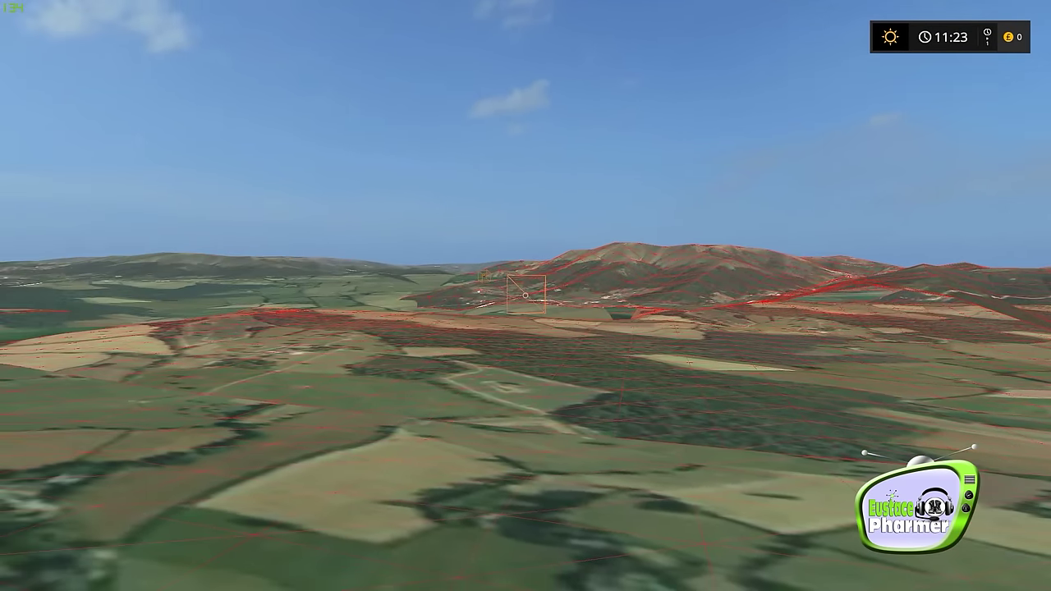
key(w)
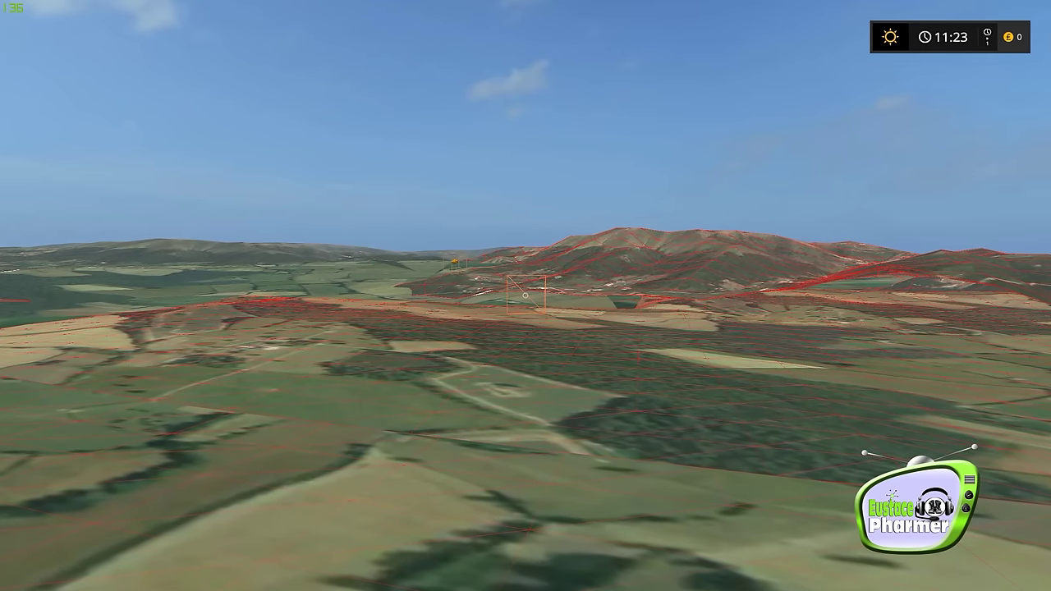
key(w)
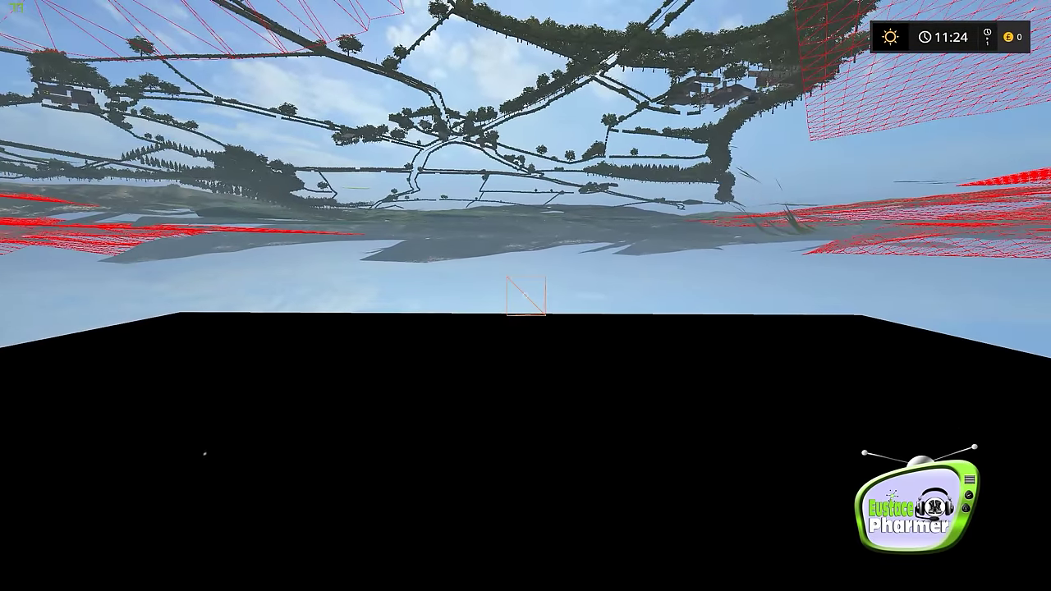
- Bring up the enlarged Coldborough Park Farm map overlay to check the current position
key(9)
key(9)
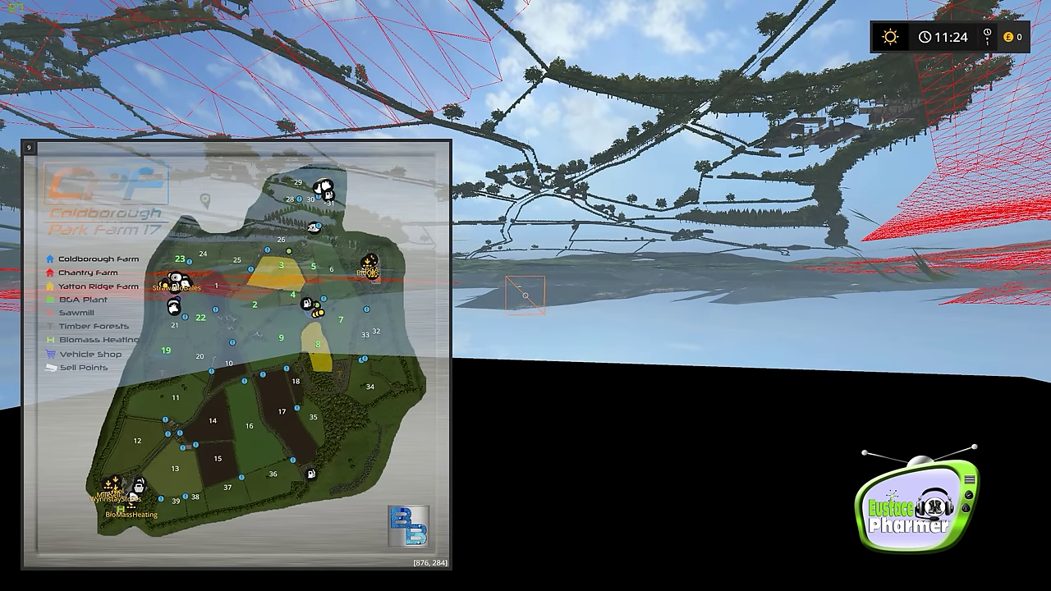
key(9)
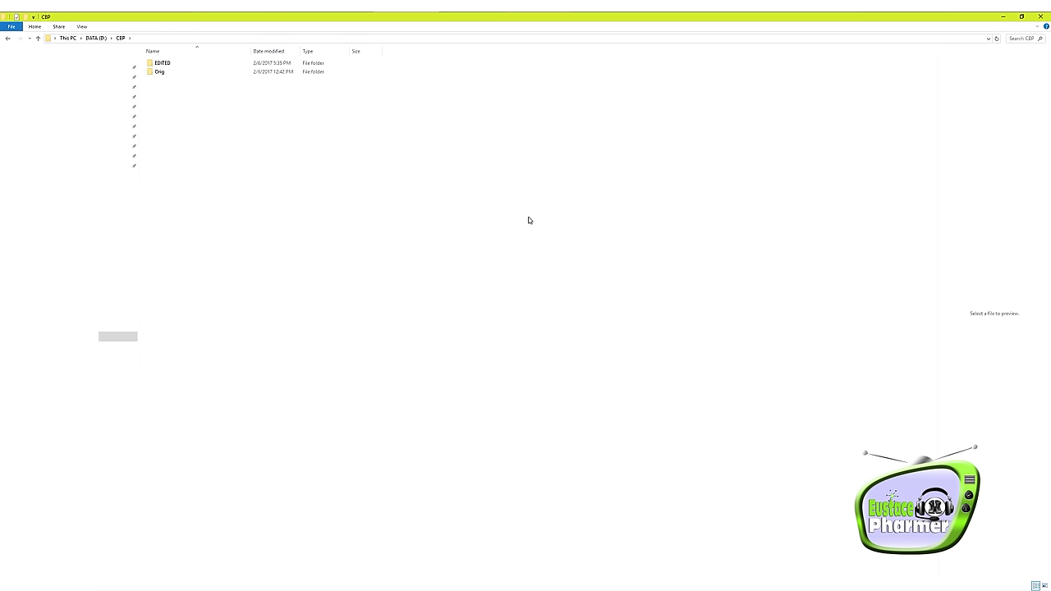
- Look in the Orig folder at the FS17_coldboroughParkFarm zip and its extracted copy, and return to the CBP folder
double_click(160, 74)
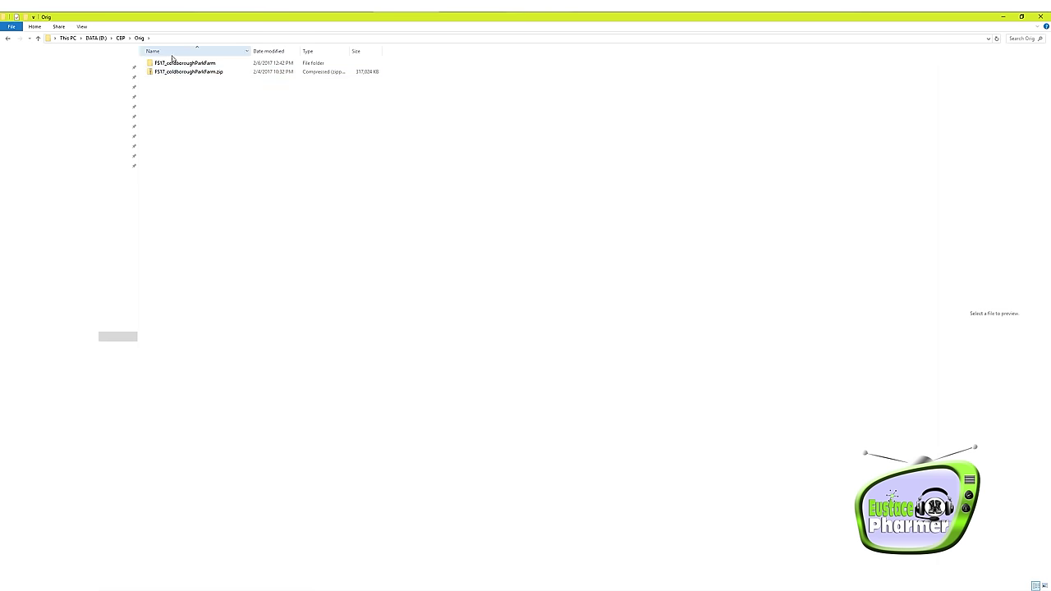
right_click(174, 73)
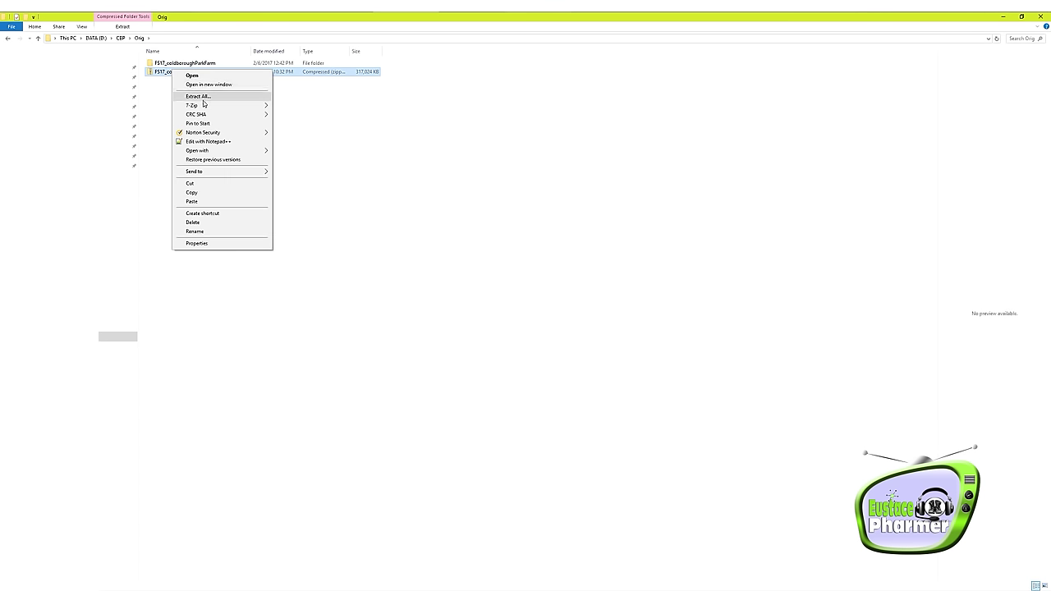
click(164, 89)
click(167, 64)
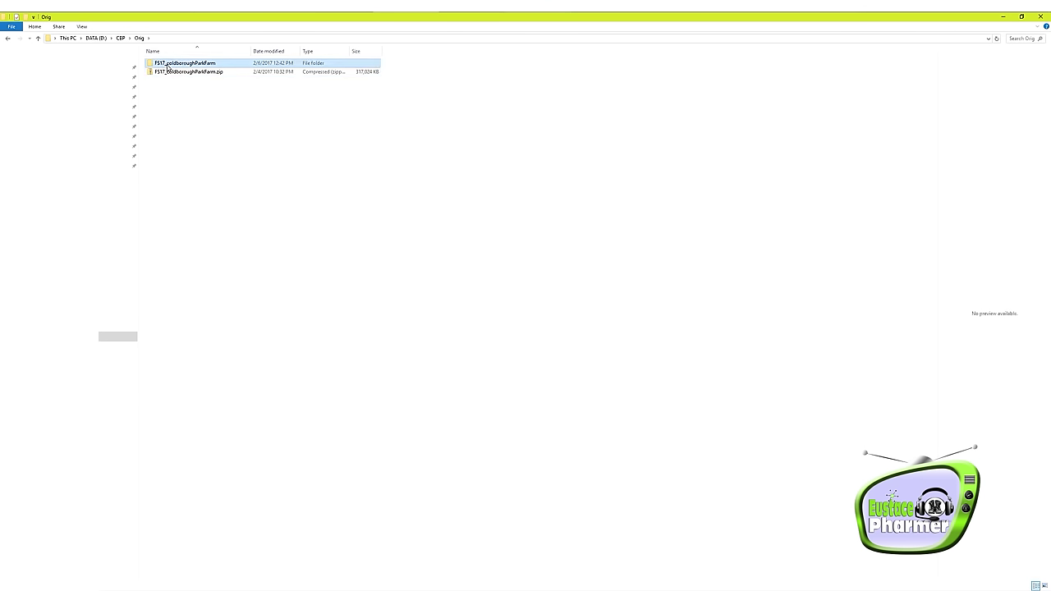
click(121, 37)
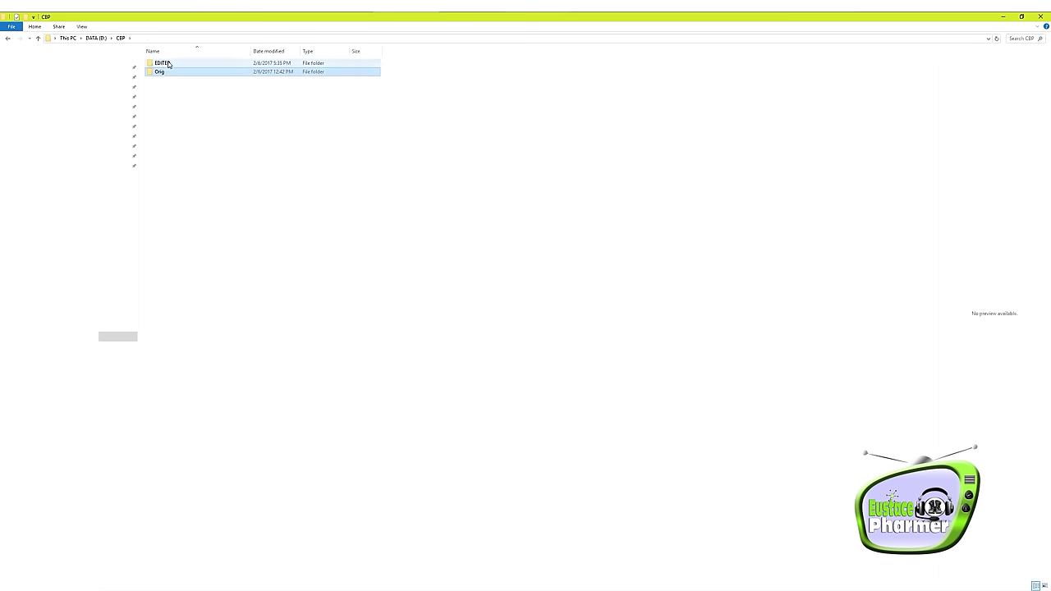
- Open CPF.i3d from the maps folder of the EDITED copy of FS17_coldboroughParkFarm in GIANTS Editor
click(162, 63)
double_click(161, 63)
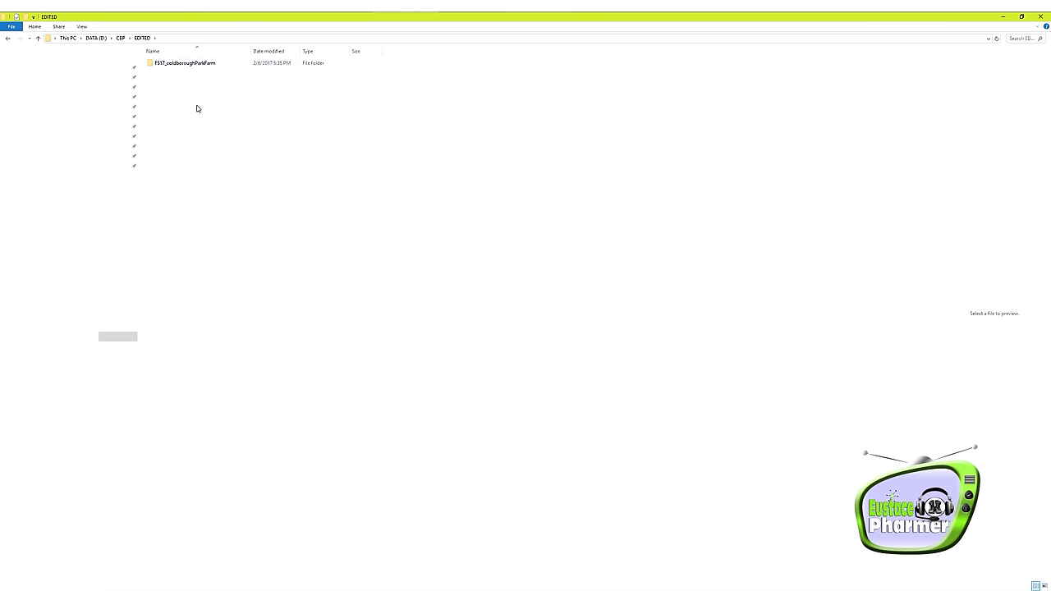
double_click(172, 64)
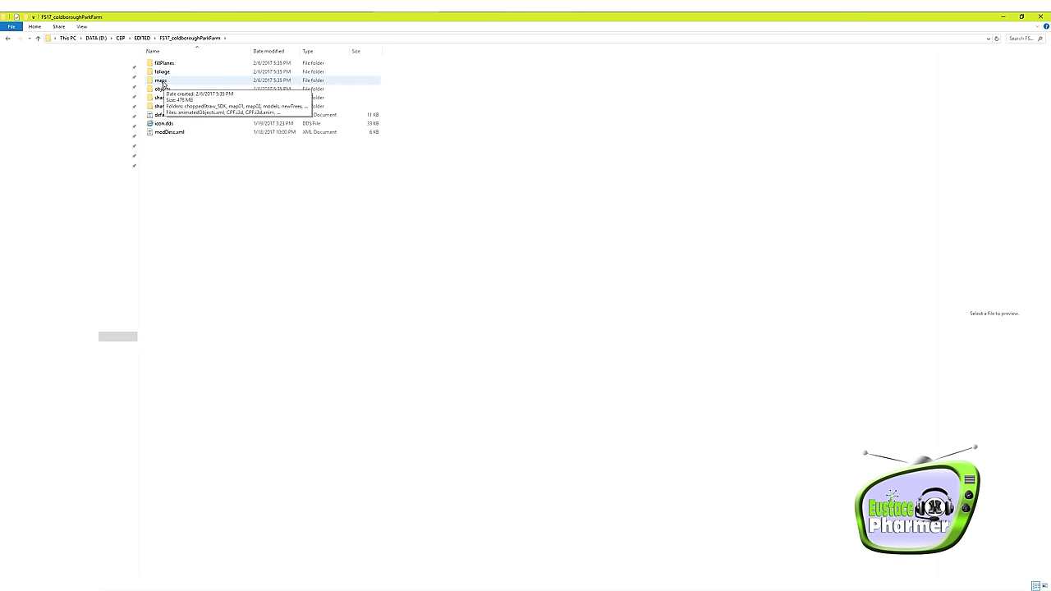
double_click(161, 80)
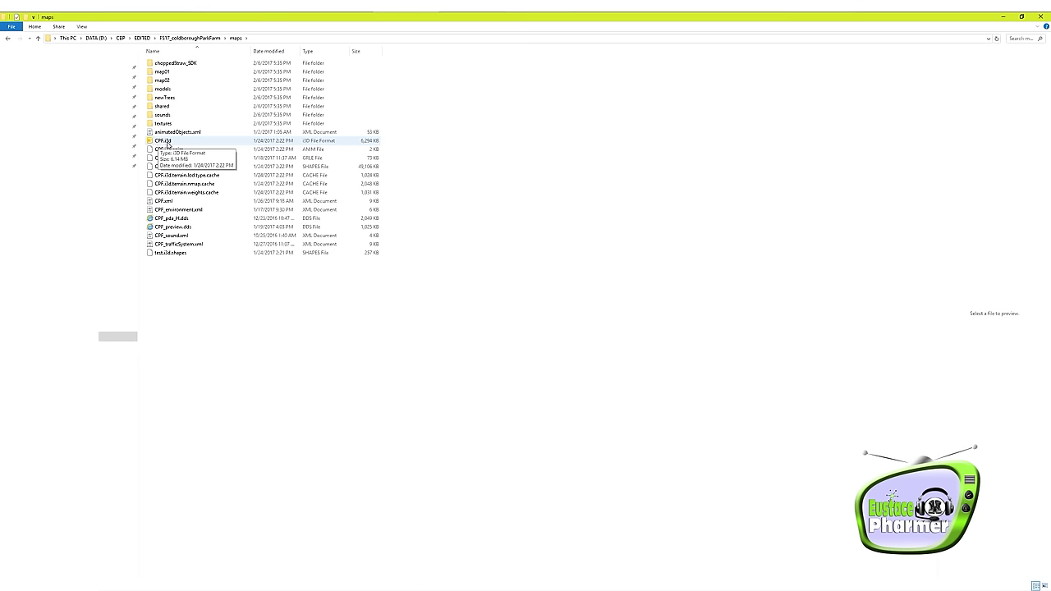
double_click(157, 142)
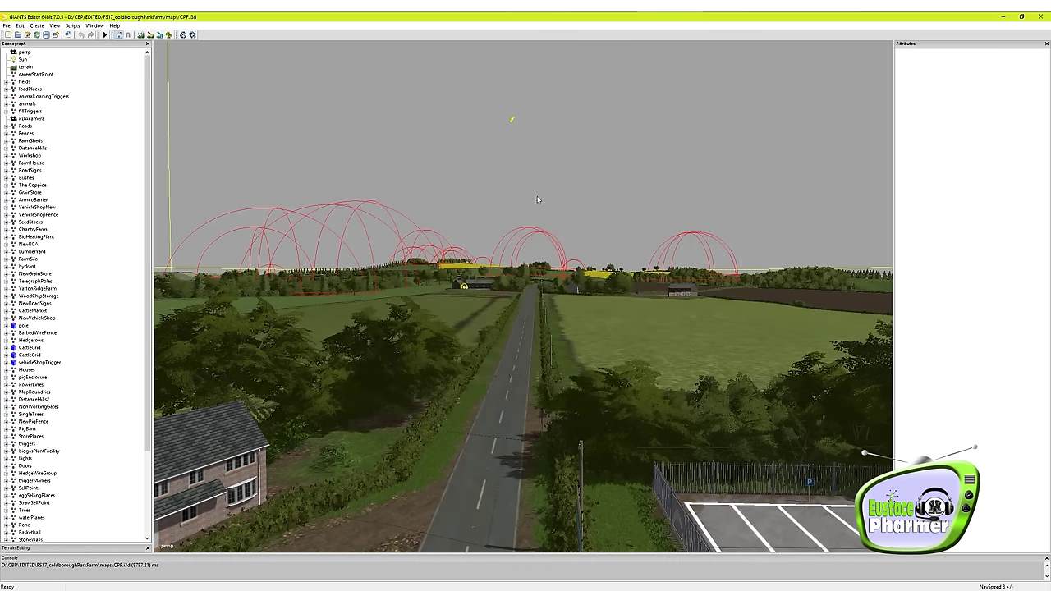
- Examine the distant hills and background terrain beyond the trees at the map's edge
click(676, 181)
alt+drag(574, 270, 424, 275)
middle_drag(424, 279, 396, 259)
scroll(396, 258, up, 8)
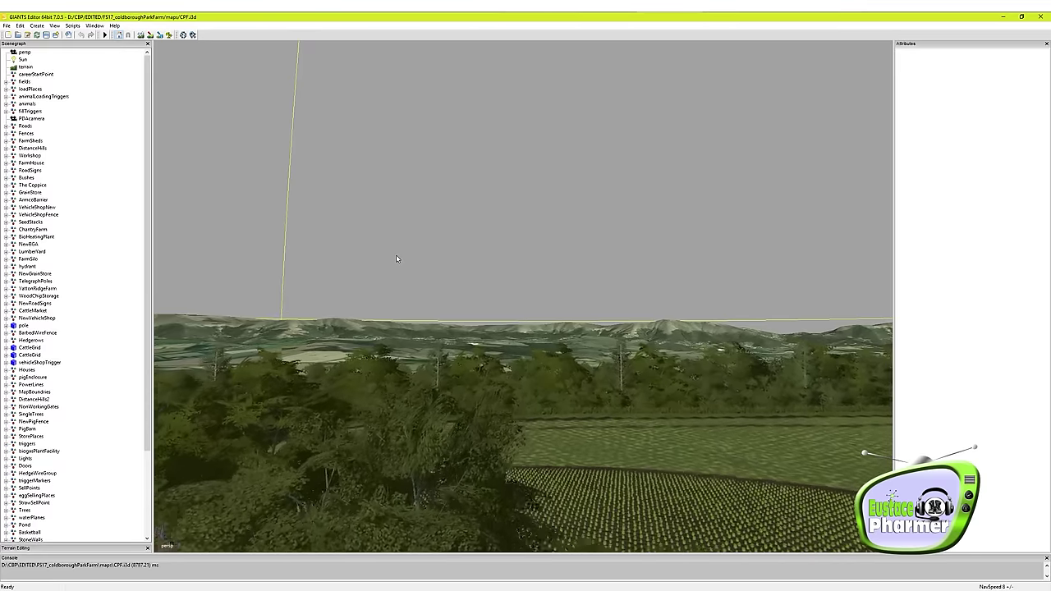
alt+drag(397, 258, 389, 261)
middle_drag(390, 261, 354, 265)
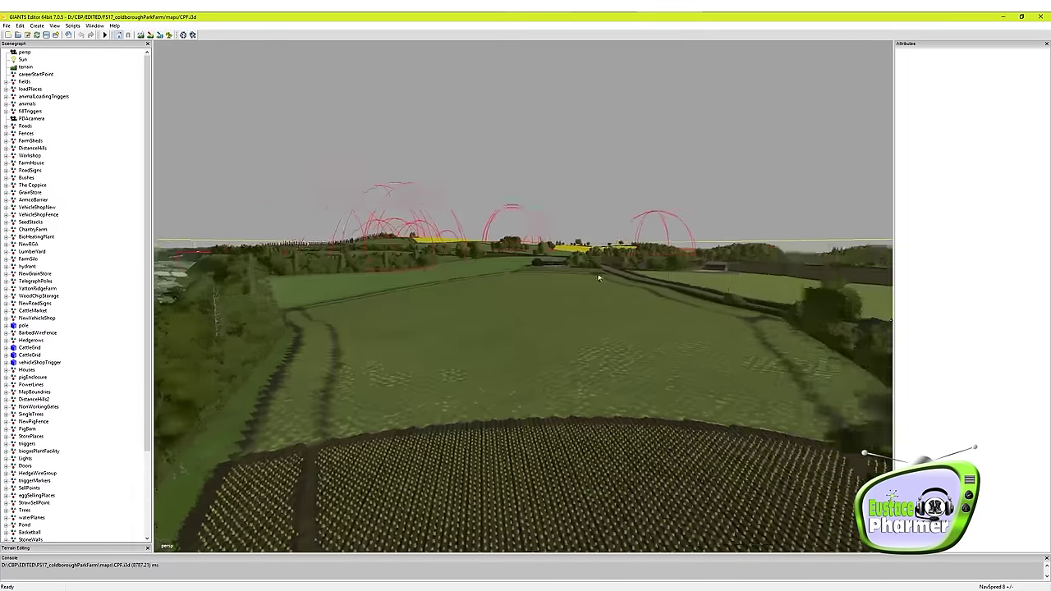
middle_drag(657, 268, 646, 260)
alt+drag(646, 260, 596, 269)
scroll(597, 235, up, 5)
middle_drag(597, 269, 516, 263)
scroll(528, 279, up, 10)
alt+drag(516, 263, 385, 268)
scroll(546, 276, up, 5)
scroll(467, 269, up, 5)
scroll(403, 268, up, 8)
middle_drag(384, 268, 360, 270)
scroll(360, 270, up, 8)
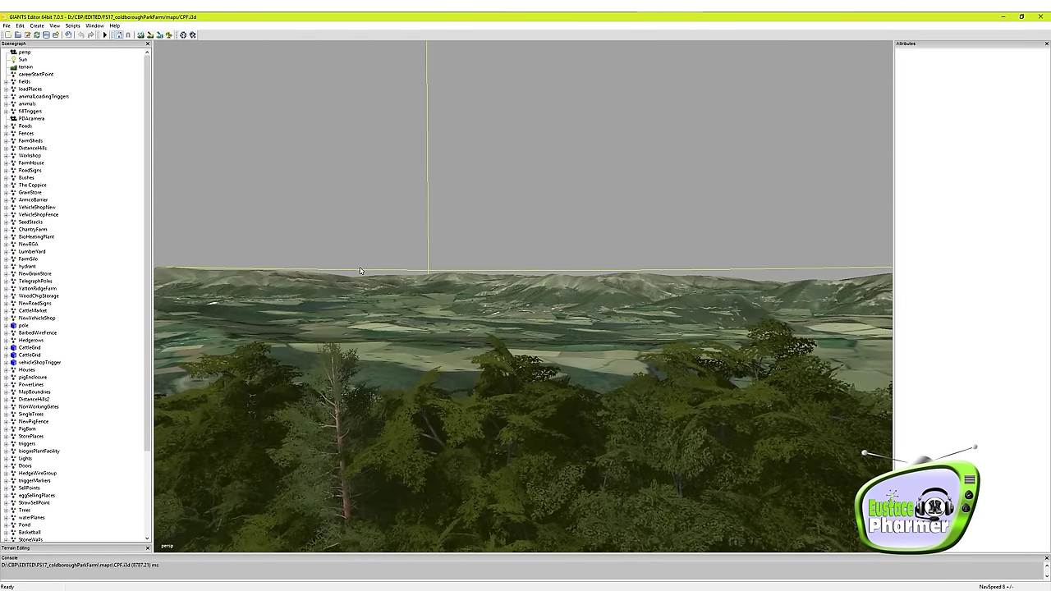
alt+drag(360, 270, 349, 265)
scroll(348, 265, up, 10)
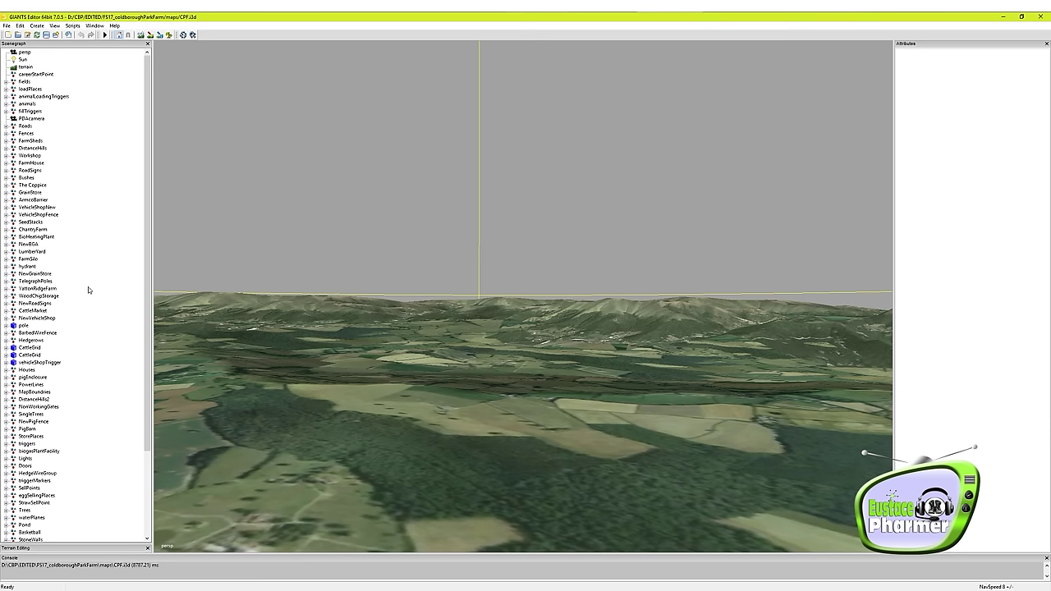
key(w)
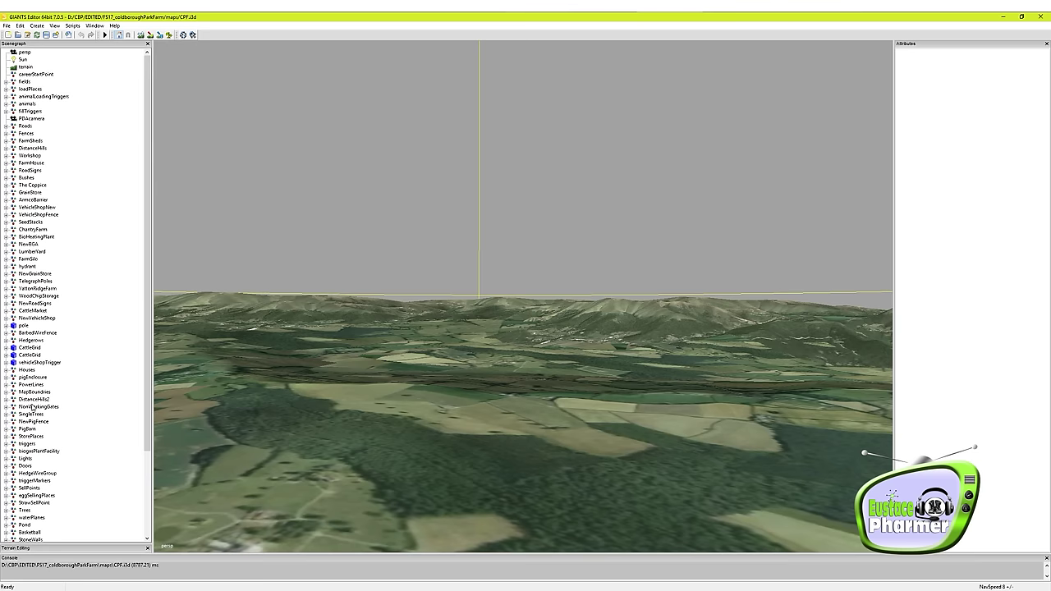
- Find the collectableGoldNuggets group in the scenegraph, expand it and select a goldNugget inside it
scroll(37, 406, down, 3)
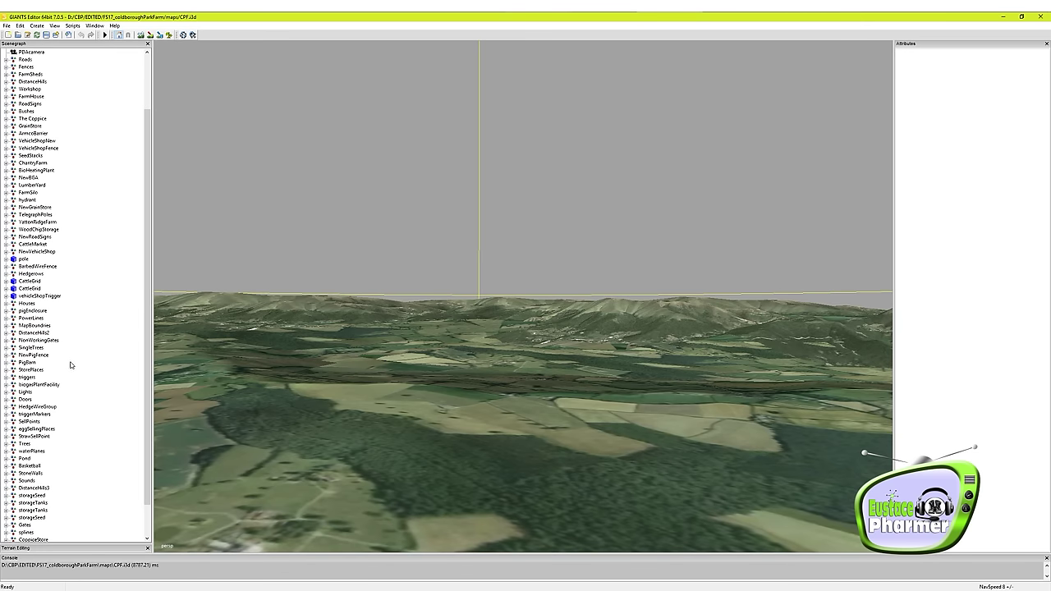
scroll(72, 365, down, 2)
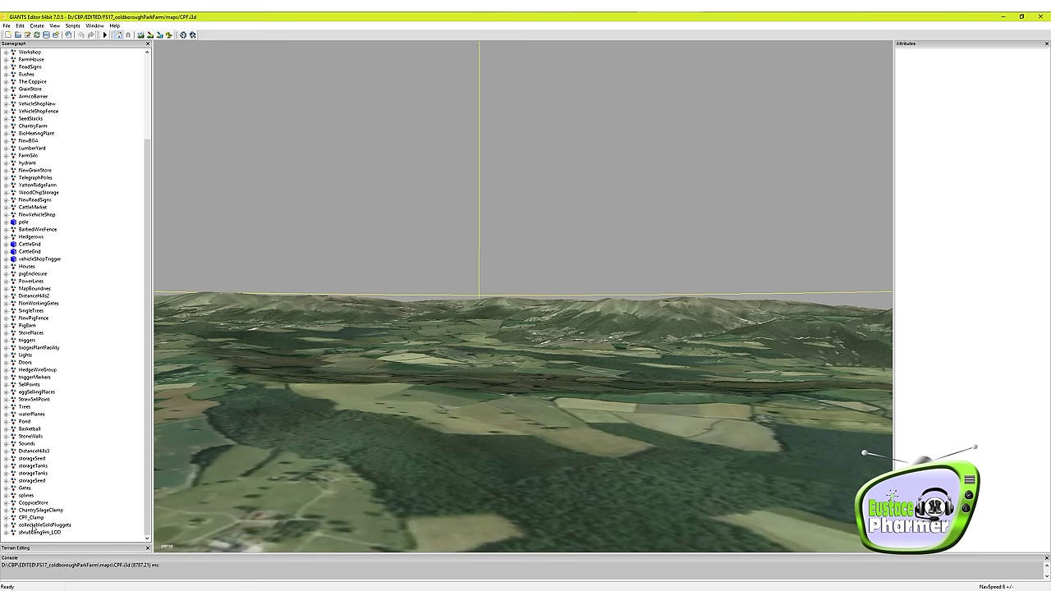
click(37, 525)
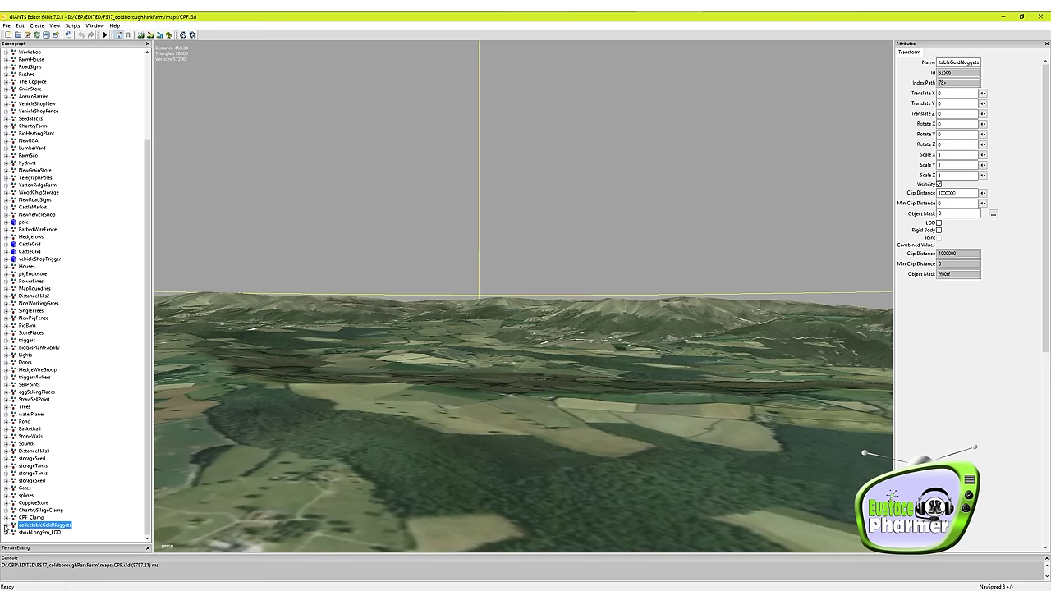
click(6, 525)
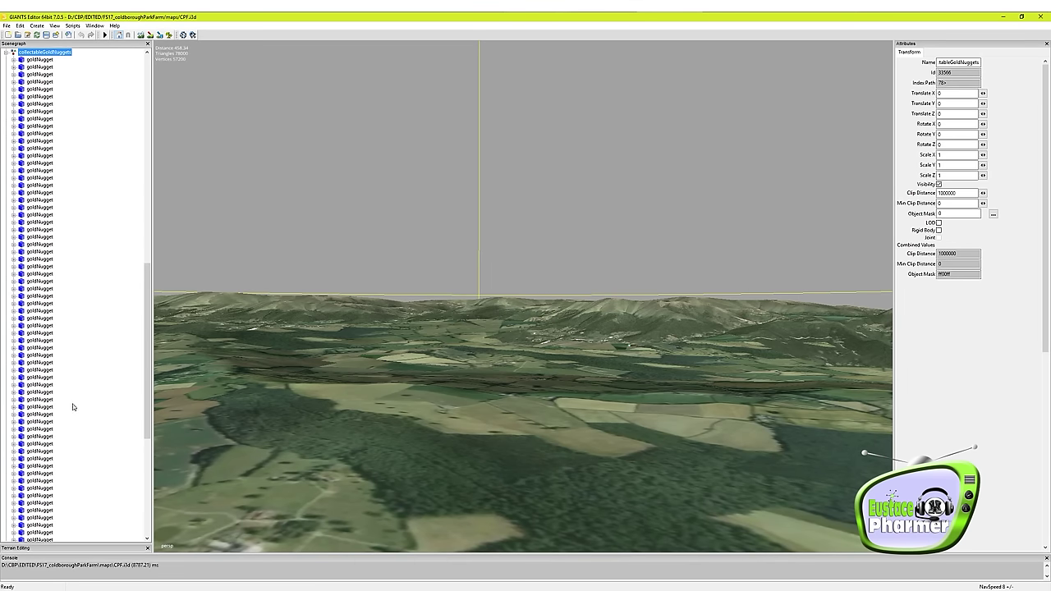
scroll(41, 242, up, 2)
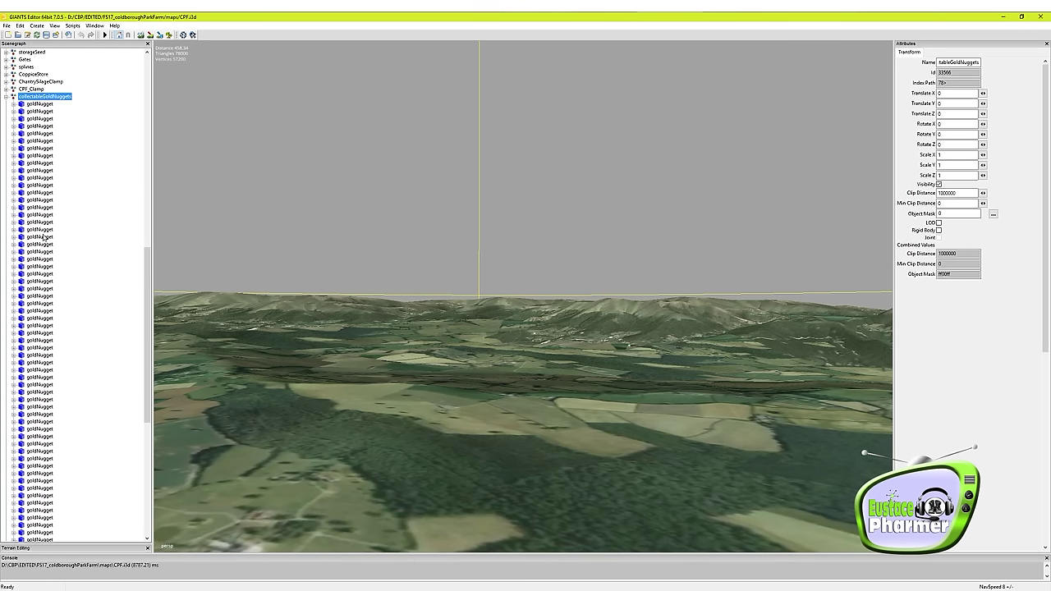
click(22, 104)
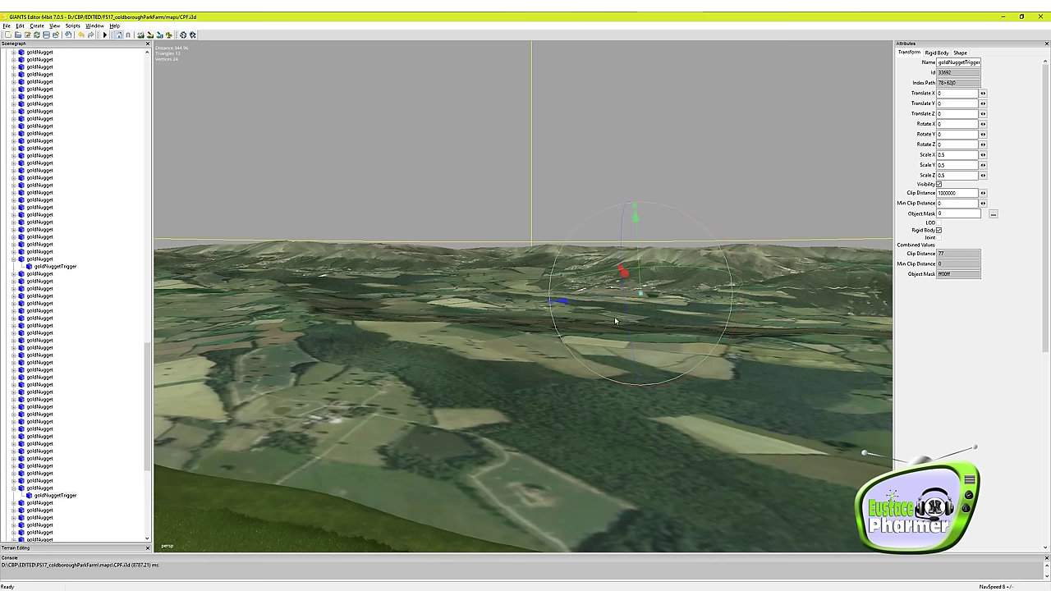
- Stretch the selected goldNuggetTrigger box along its X axis to a scale of about 0.6
scroll(435, 347, up, 10)
alt+drag(409, 343, 446, 341)
scroll(455, 318, up, 15)
scroll(449, 343, up, 5)
right_drag(445, 340, 321, 387)
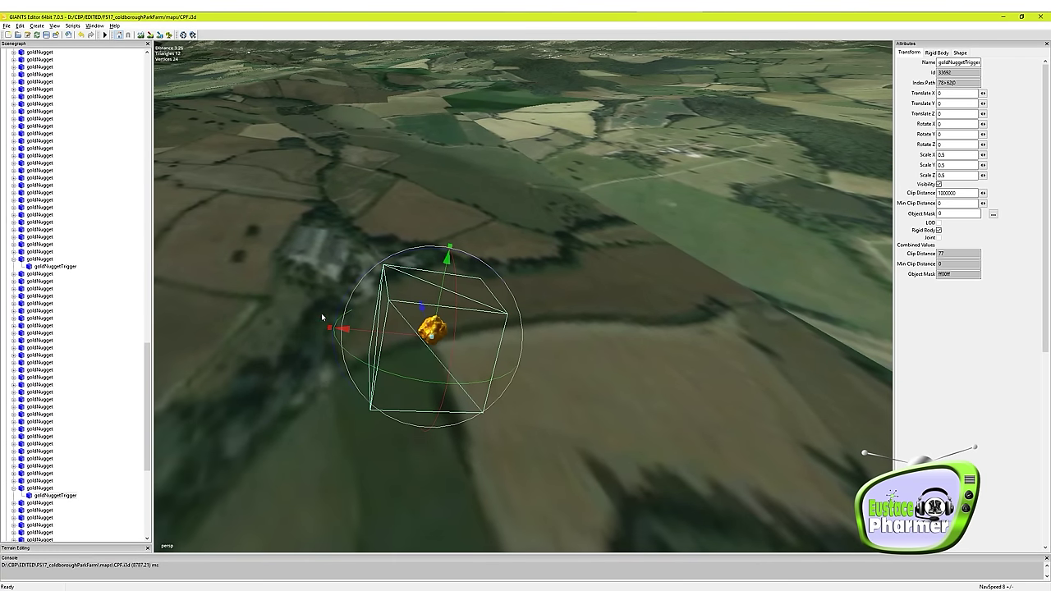
drag(330, 330, 319, 330)
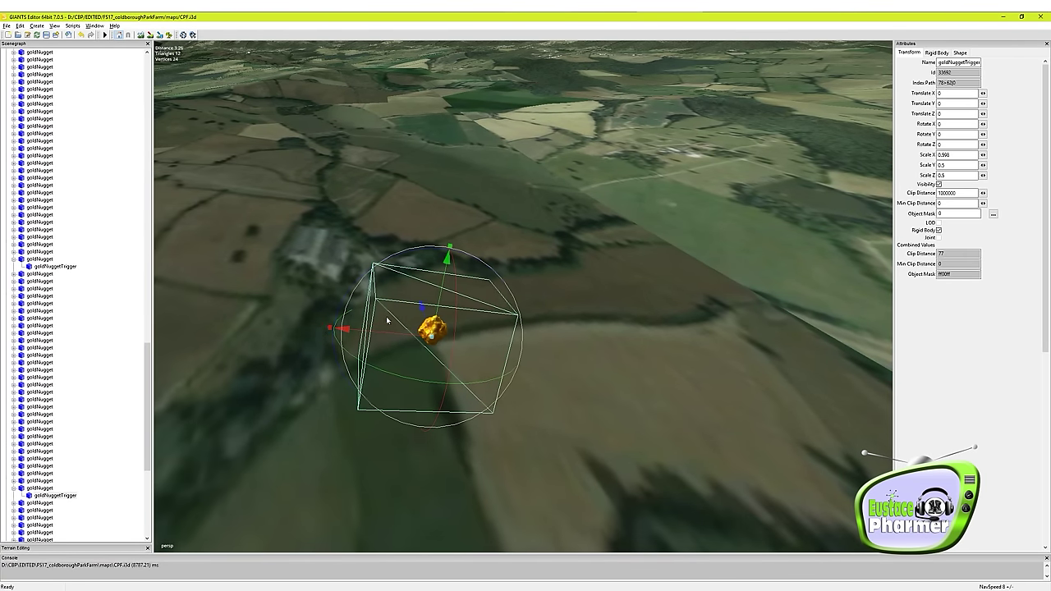
- Scale the parent goldNugget to about 2.28 × 2.24 × 2.31 and shift it along its X axis
click(429, 328)
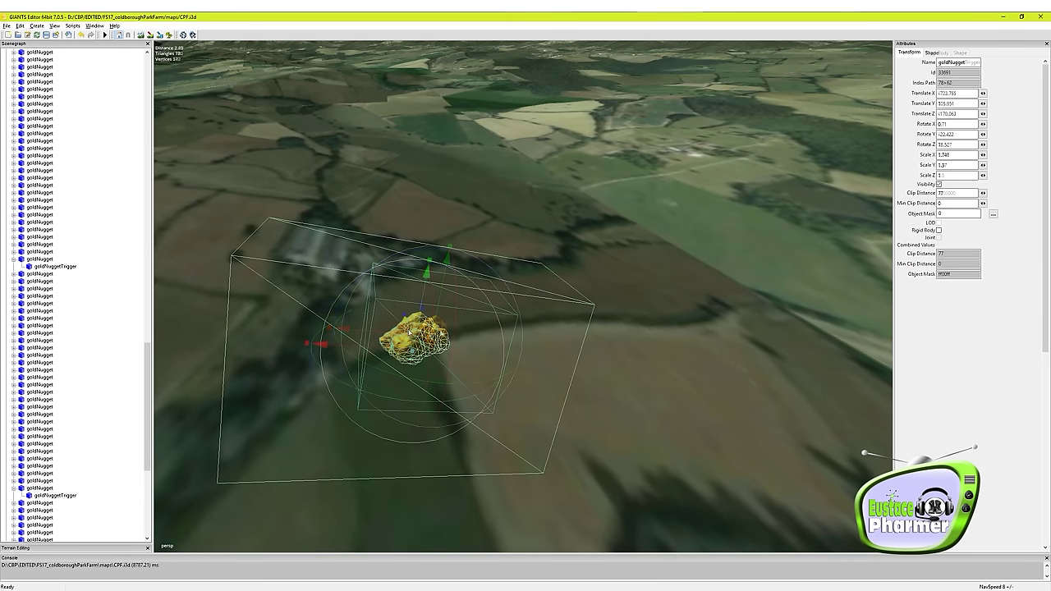
drag(404, 316, 399, 303)
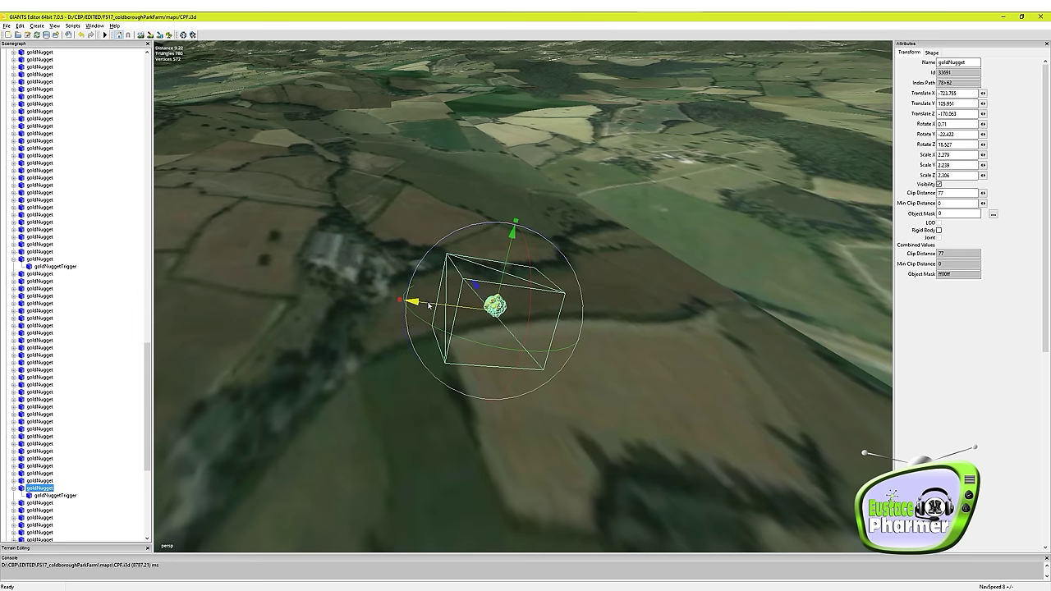
drag(428, 306, 316, 296)
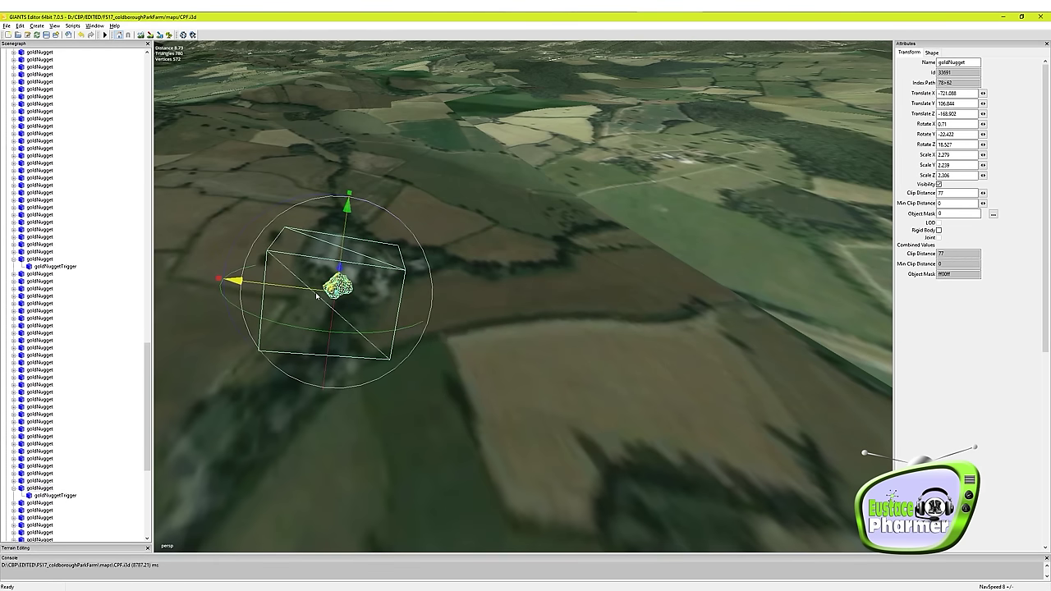
- Move the goldNugget together with its trigger off the background terrain and over the grassy hilltop inside the map
click(61, 496)
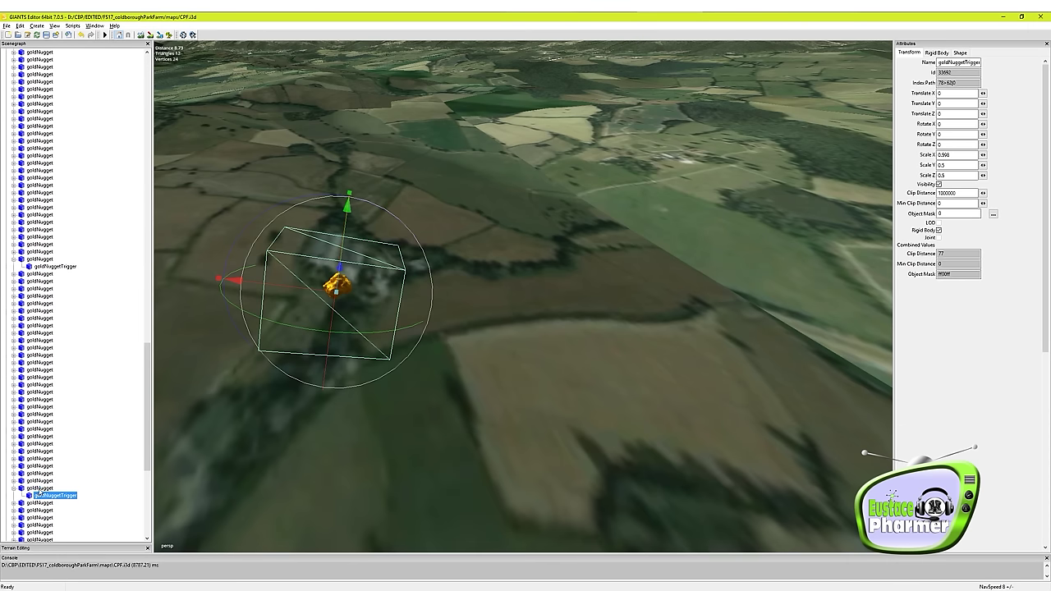
click(40, 487)
alt+drag(433, 416, 394, 406)
right_drag(394, 405, 461, 420)
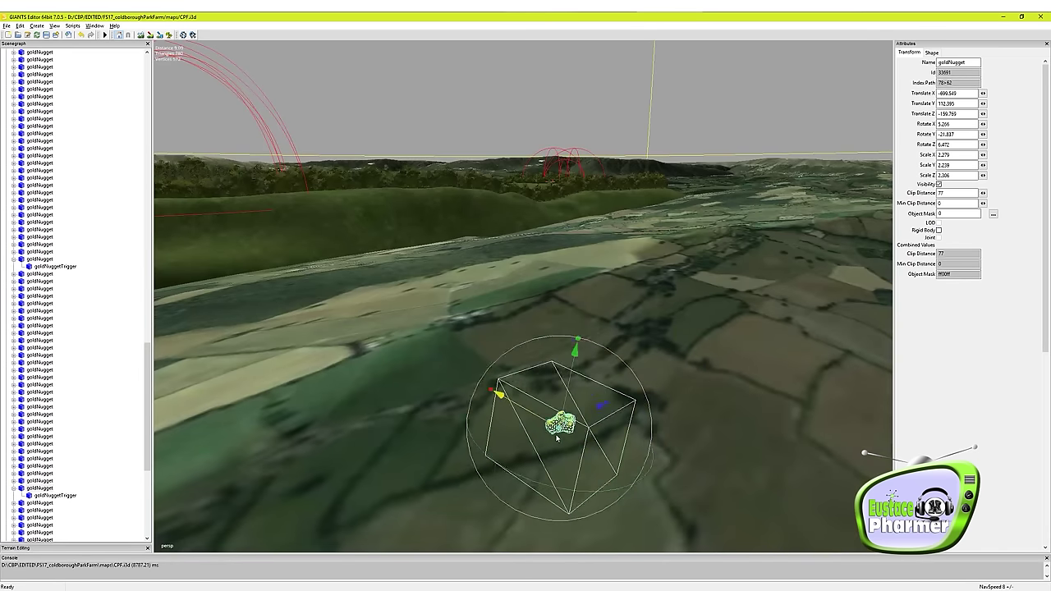
drag(556, 438, 332, 280)
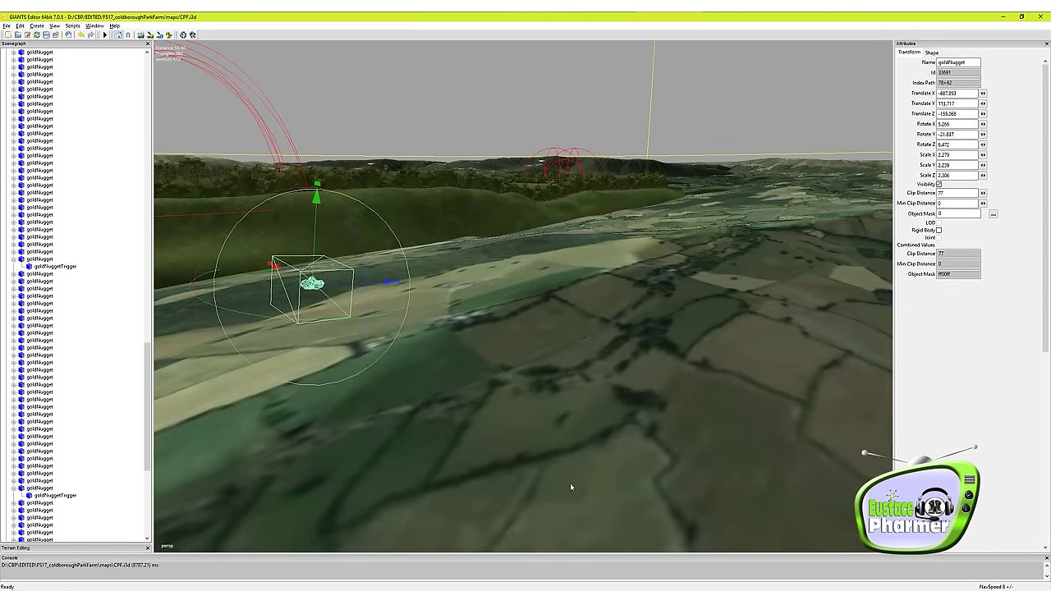
alt+drag(570, 484, 515, 443)
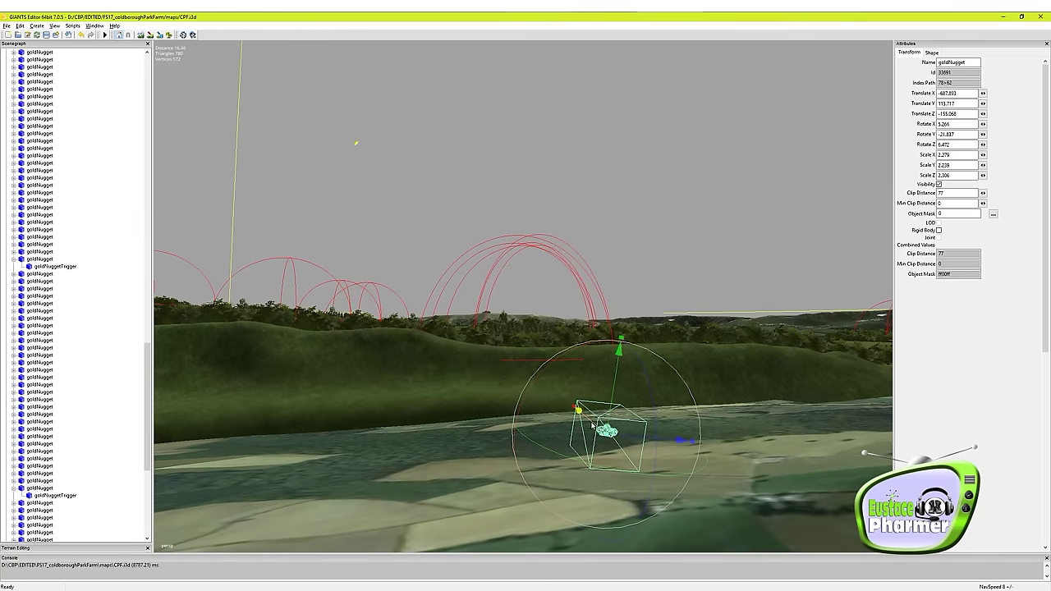
drag(579, 405, 457, 289)
mouse_move(595, 431)
alt+mouse_down()
mouse_move(583, 403)
mouse_move(594, 441)
alt+mouse_up()
scroll(584, 403, up, 5)
right_drag(593, 443, 607, 453)
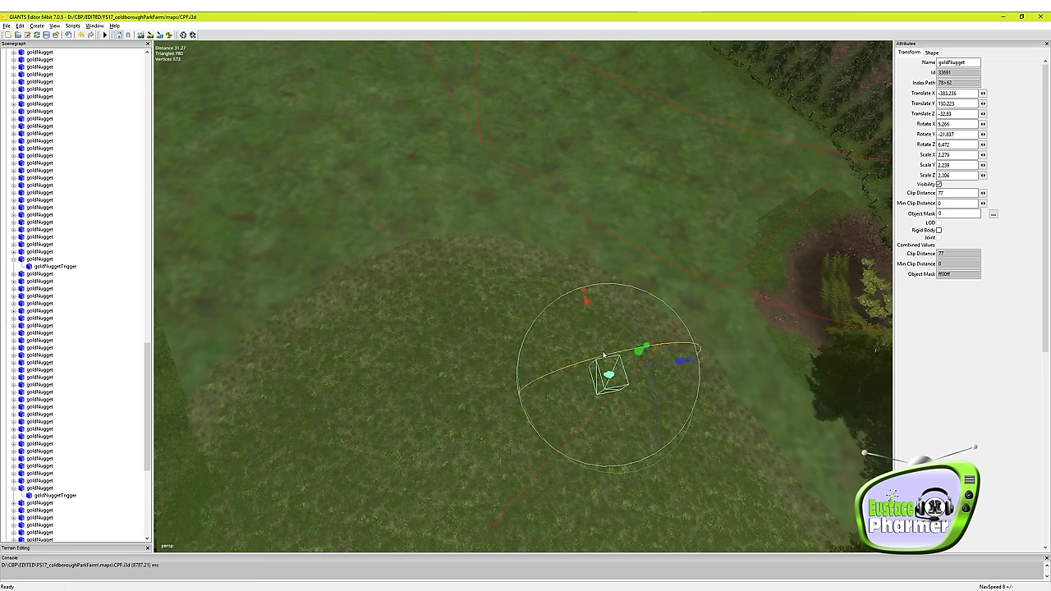
- Shift the goldNugget sideways over the near edge of the fenced grass field beside the conifer plantation
drag(580, 302, 544, 185)
drag(631, 251, 519, 286)
alt+drag(617, 461, 650, 420)
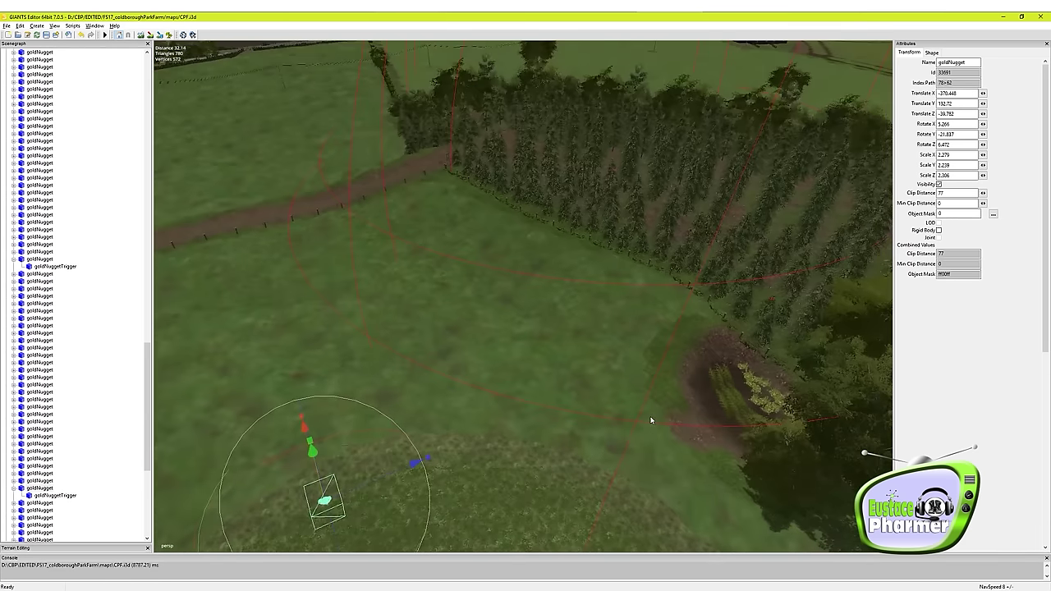
right_drag(650, 421, 542, 432)
alt+drag(542, 430, 584, 422)
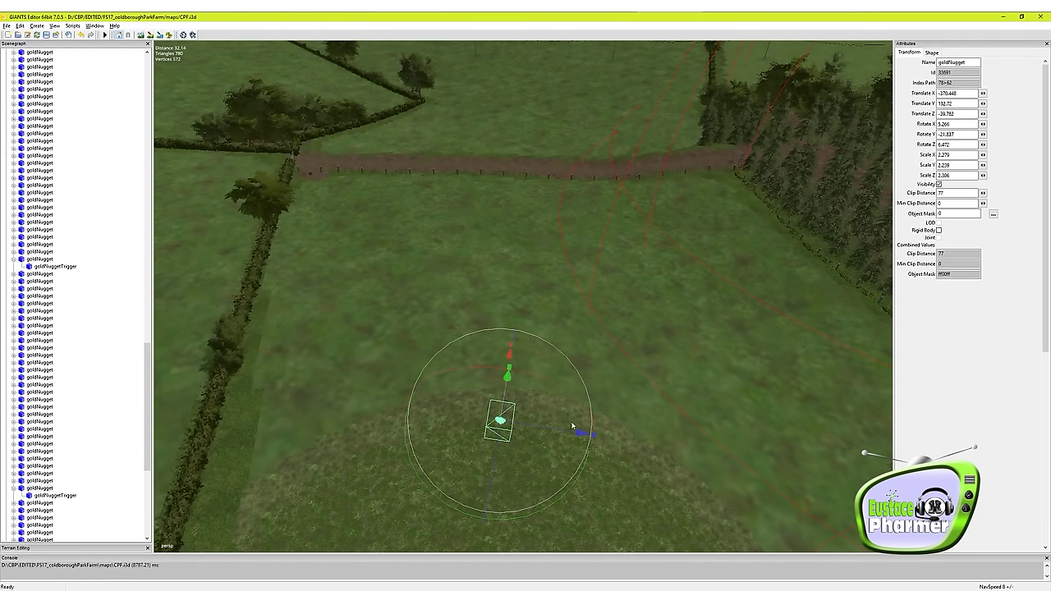
- Lower the goldNugget along its vertical axis until it hovers just above the grass
drag(506, 376, 508, 395)
mouse_move(570, 488)
alt+mouse_down()
mouse_move(571, 540)
mouse_move(568, 495)
mouse_move(563, 507)
alt+mouse_up()
scroll(568, 522, up, 3)
alt+drag(563, 506, 573, 529)
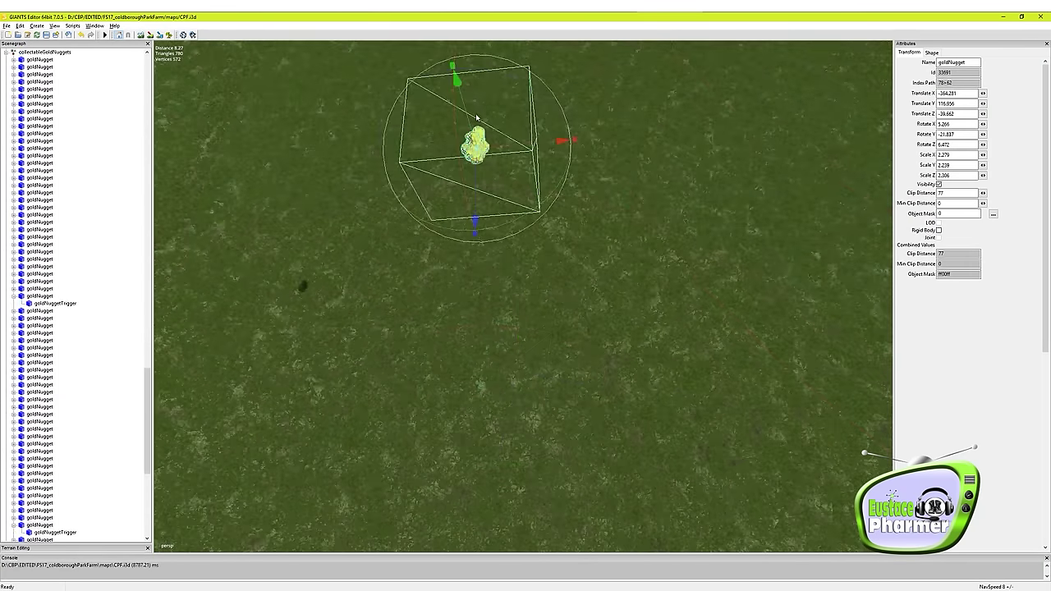
drag(456, 80, 548, 342)
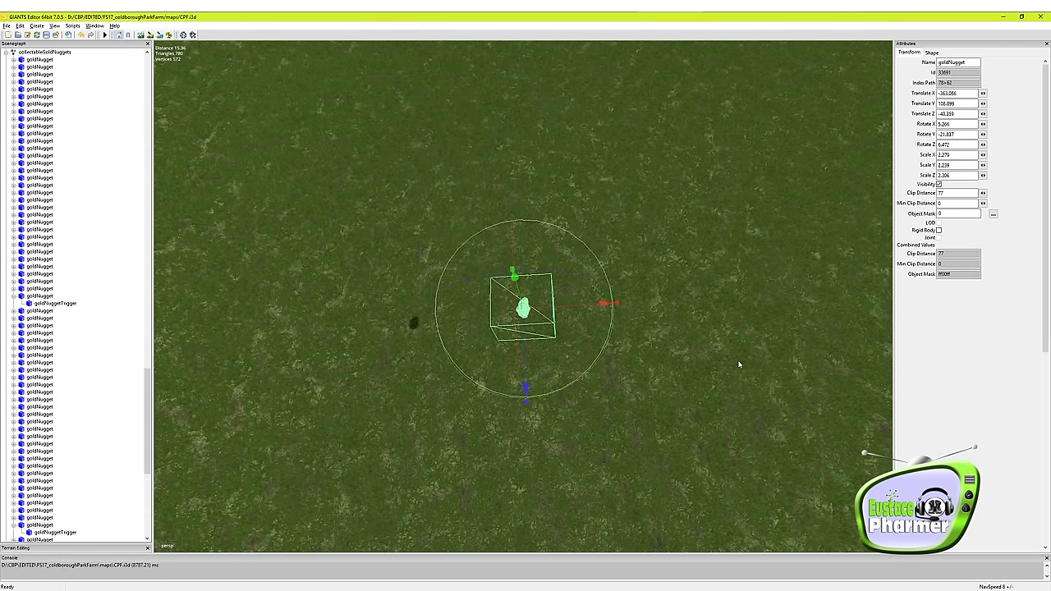
alt+drag(739, 363, 618, 289)
right_drag(617, 285, 595, 271)
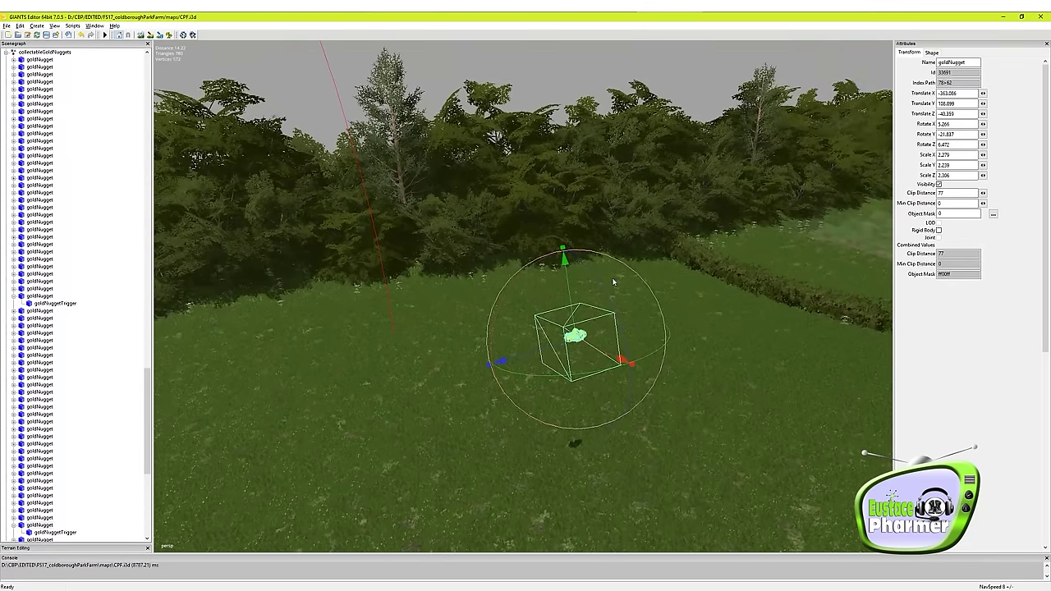
drag(567, 280, 611, 393)
right_drag(678, 323, 694, 383)
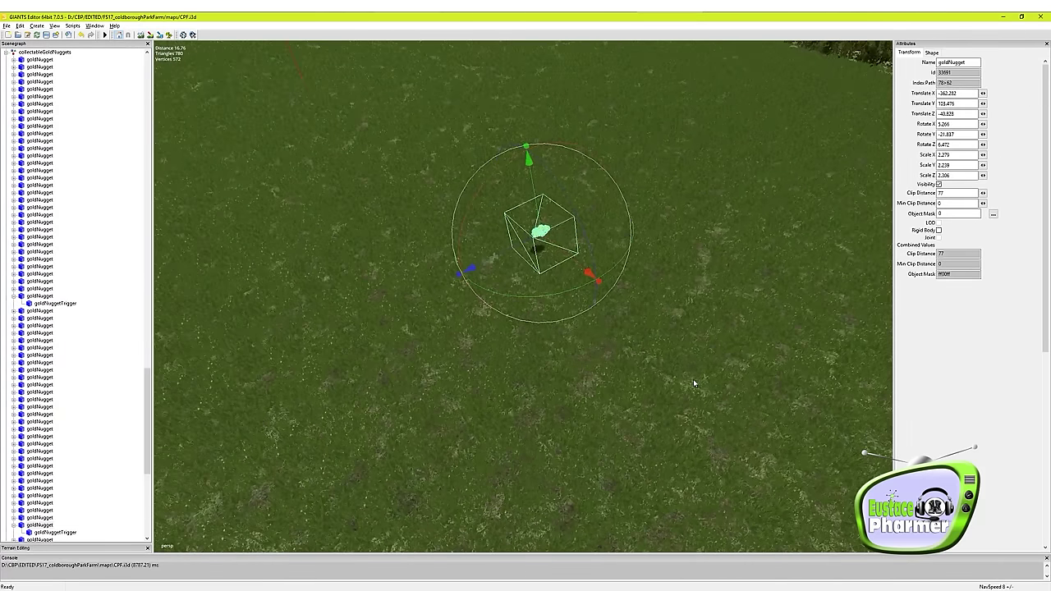
drag(533, 186, 534, 232)
right_click(536, 233)
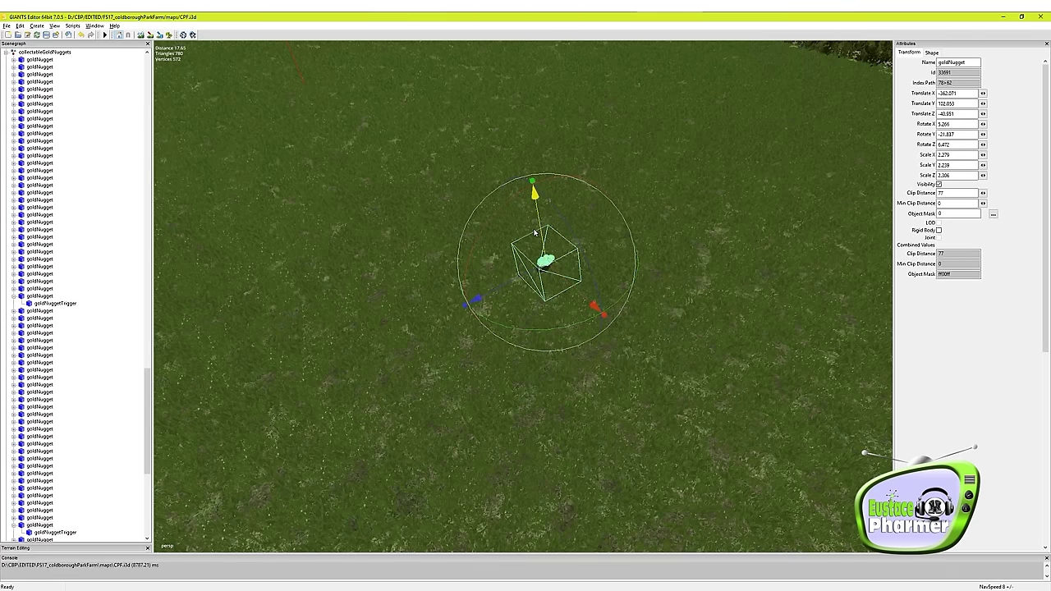
- Enlarge the goldNugget to a scale of about 28.4 × 21.5 × 17.3 and settle it on the grass
drag(466, 309, 429, 329)
drag(604, 316, 702, 397)
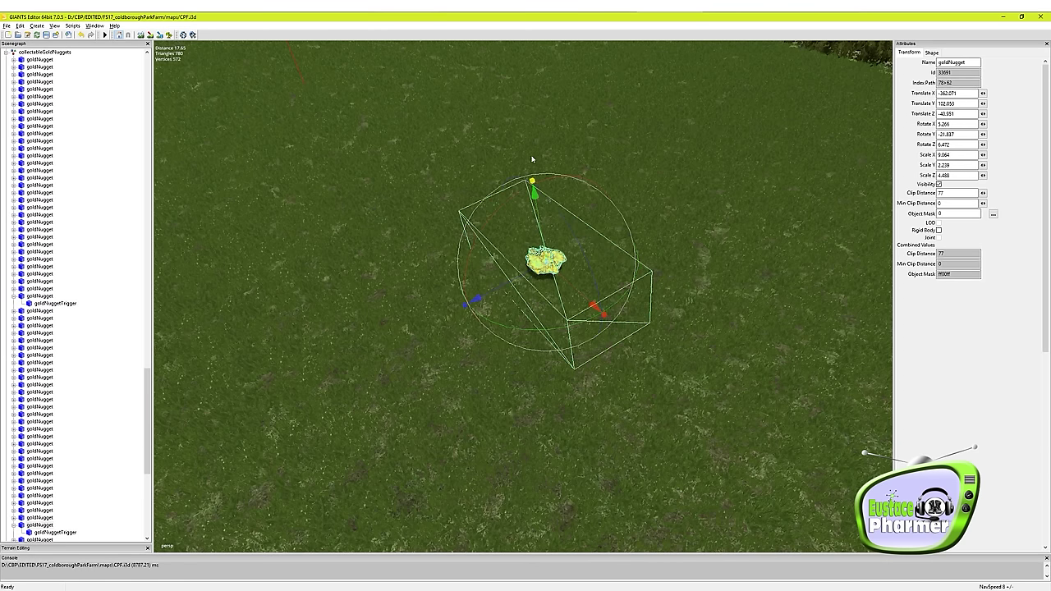
drag(531, 157, 331, 374)
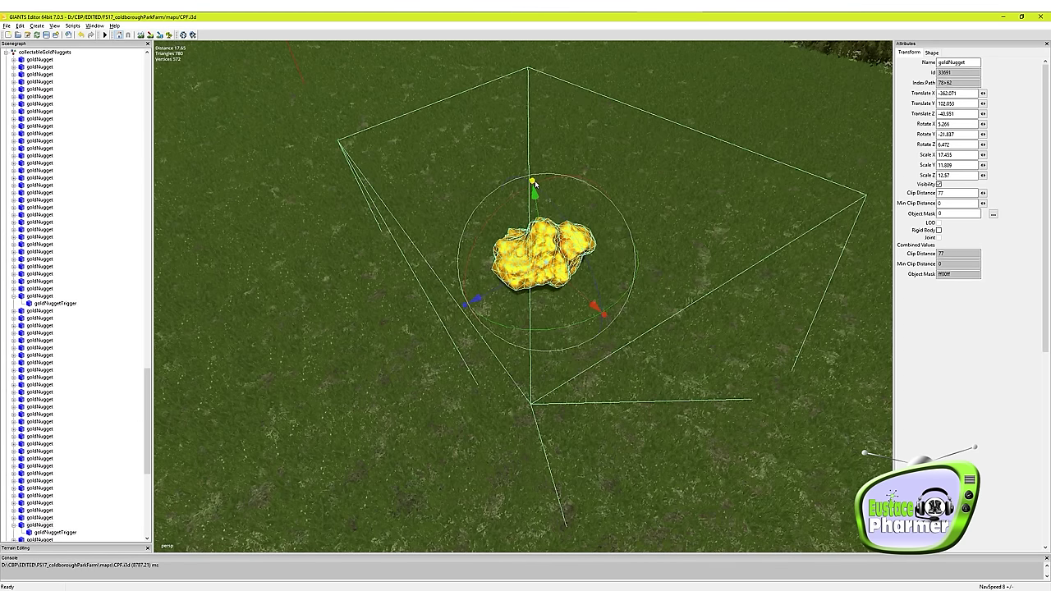
drag(534, 185, 520, 30)
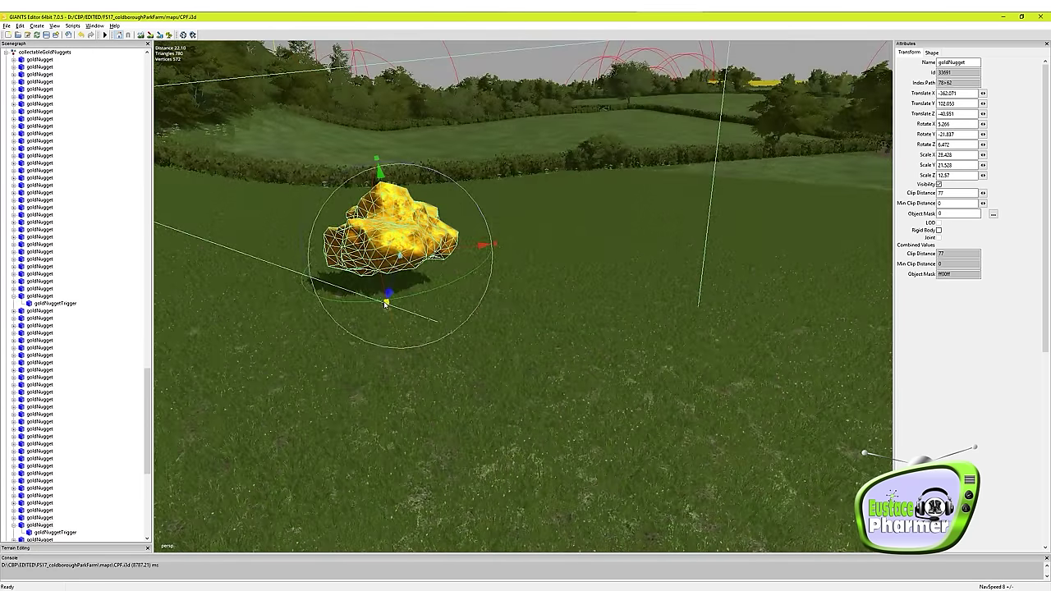
drag(386, 304, 333, 363)
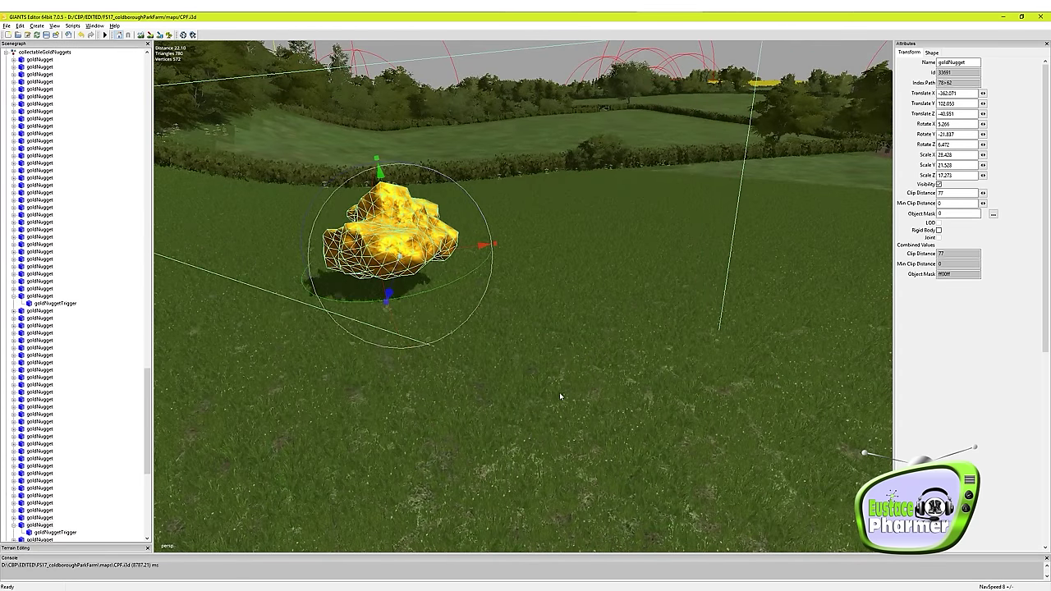
alt+drag(560, 394, 460, 400)
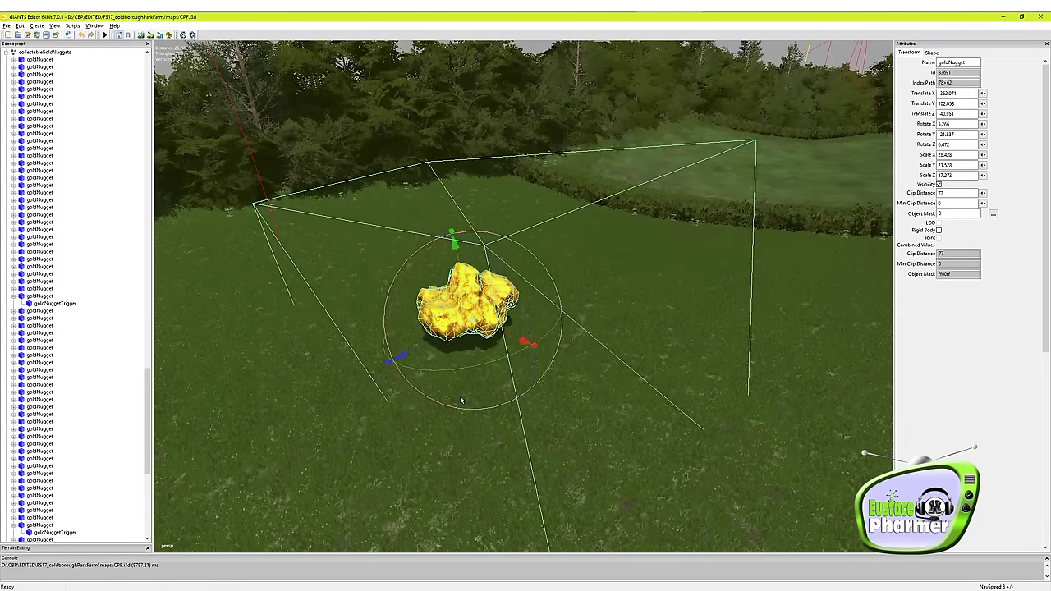
drag(473, 255, 473, 258)
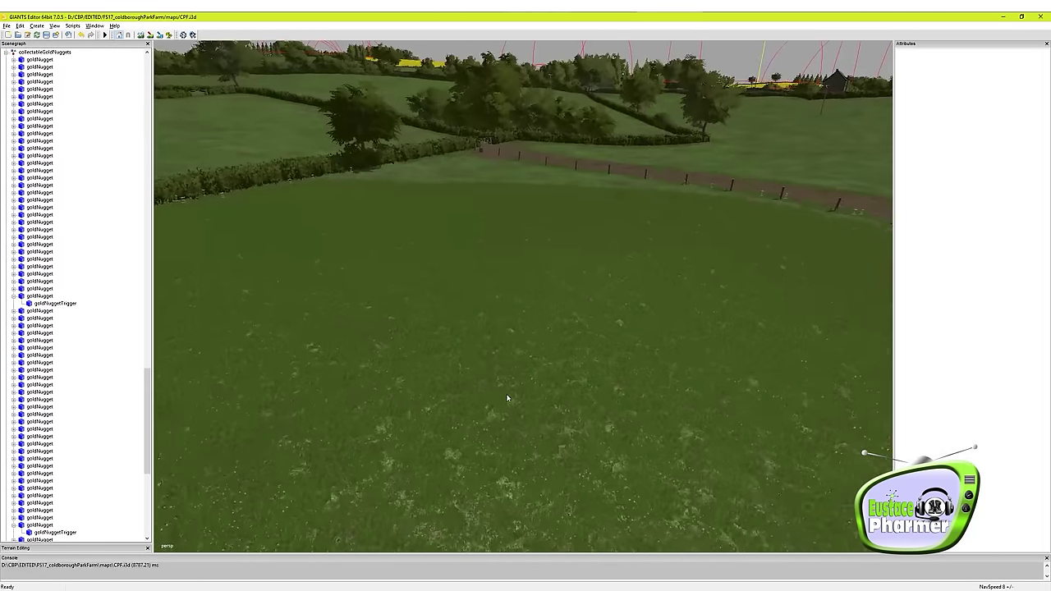
- Examine the enlarged gold nugget in the field from several sides and up close at ground level
alt+drag(507, 398, 294, 371)
mouse_move(294, 372)
middle_down()
mouse_move(335, 371)
mouse_move(306, 373)
middle_up()
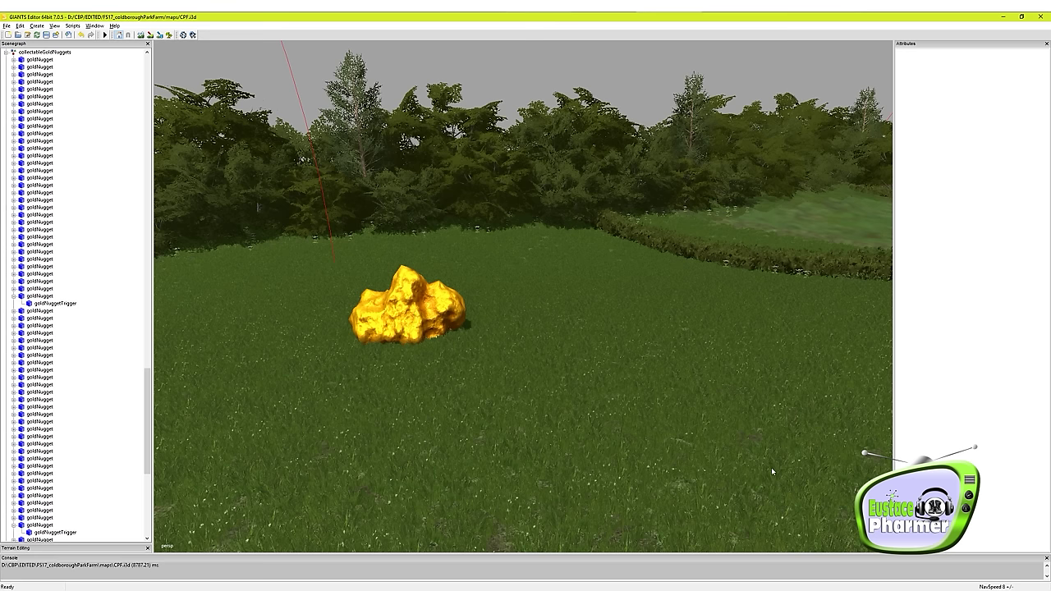
alt+drag(745, 432, 724, 427)
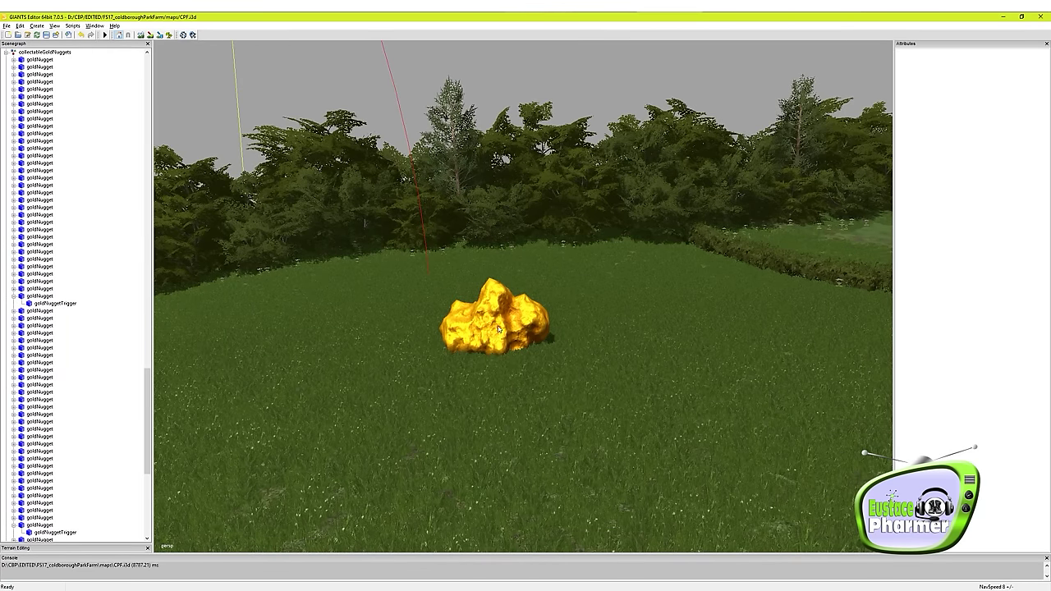
alt+drag(517, 407, 505, 398)
scroll(505, 398, up, 10)
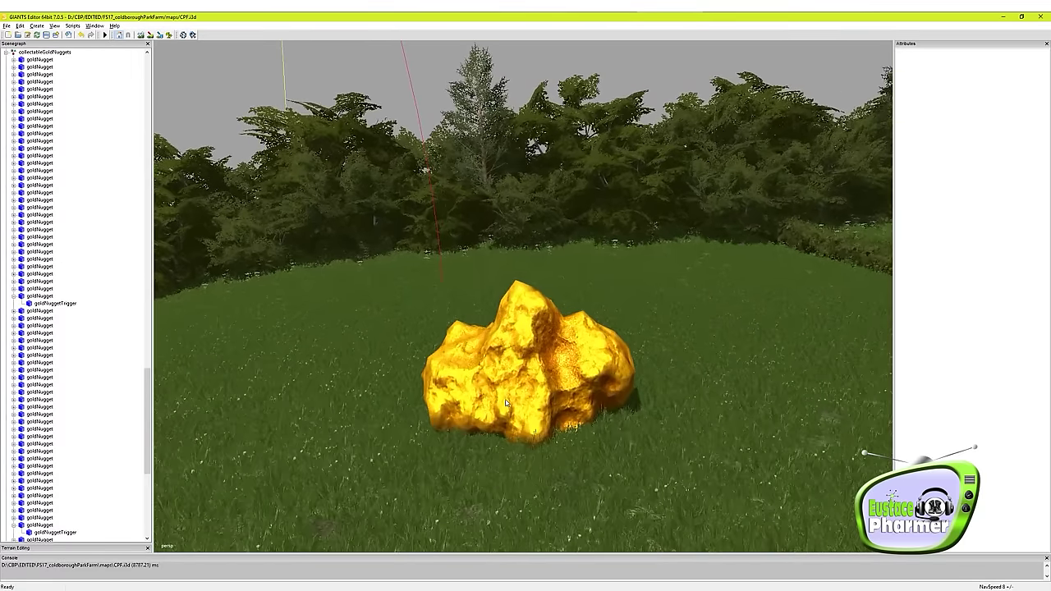
right_drag(505, 403, 502, 413)
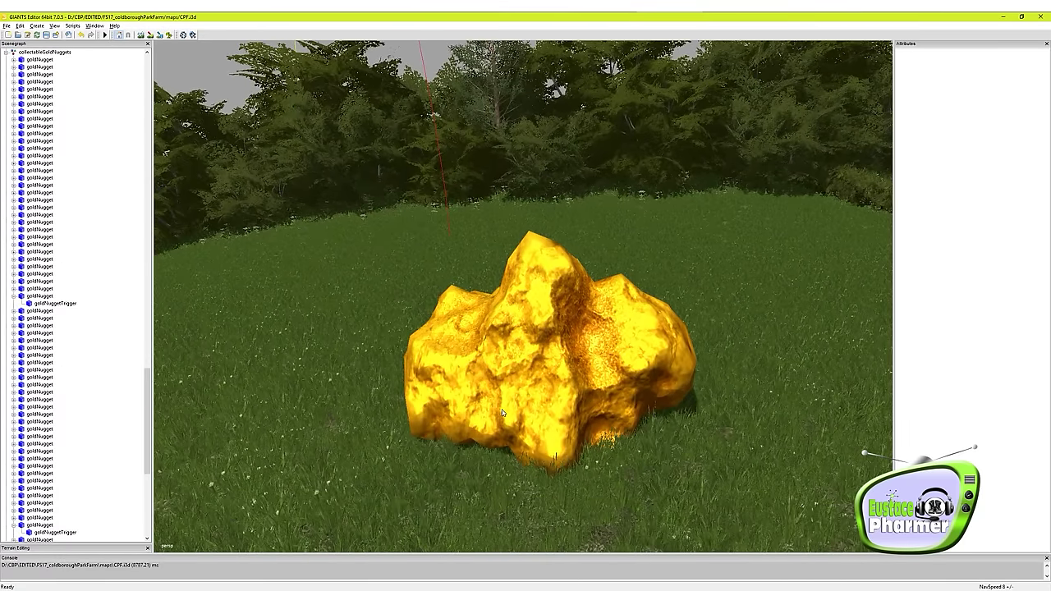
alt+drag(502, 413, 669, 400)
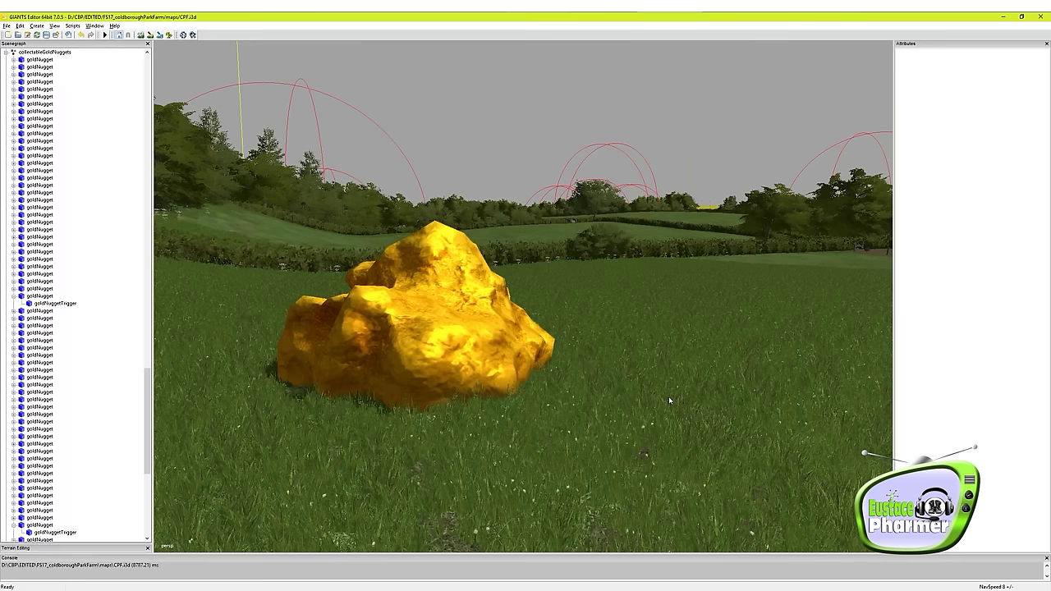
right_drag(507, 386, 464, 435)
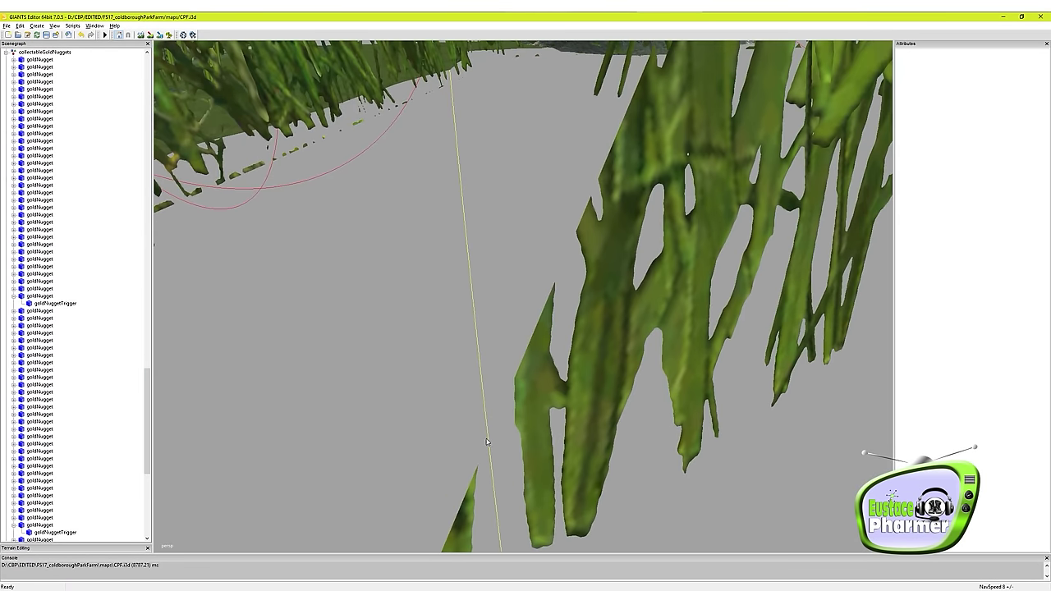
- Raise the buried goldNugget with the expanded trigger straight up through the terrain to a height of about 118
click(41, 296)
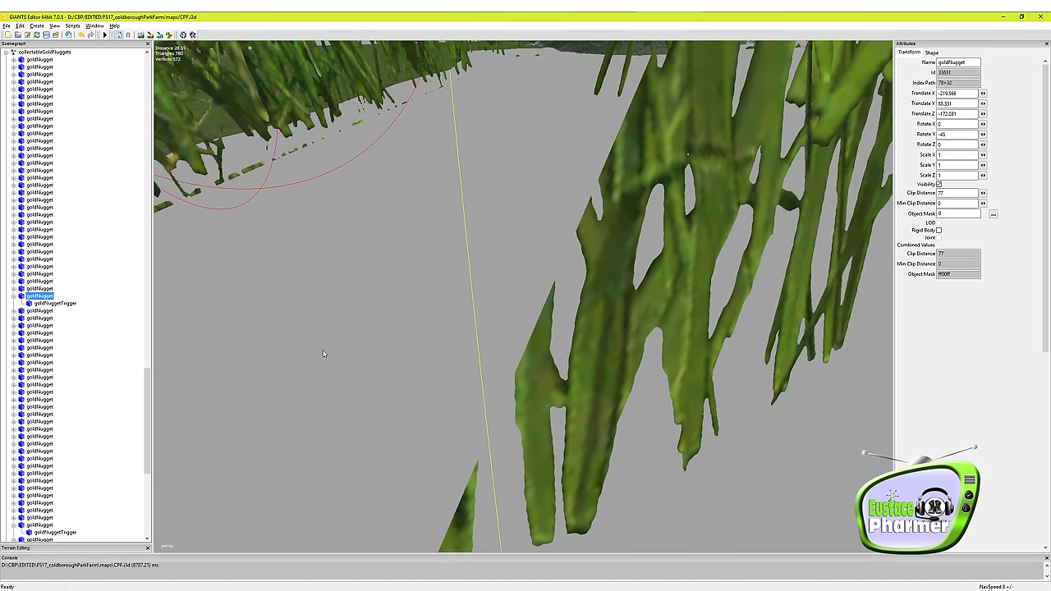
alt+drag(323, 354, 886, 353)
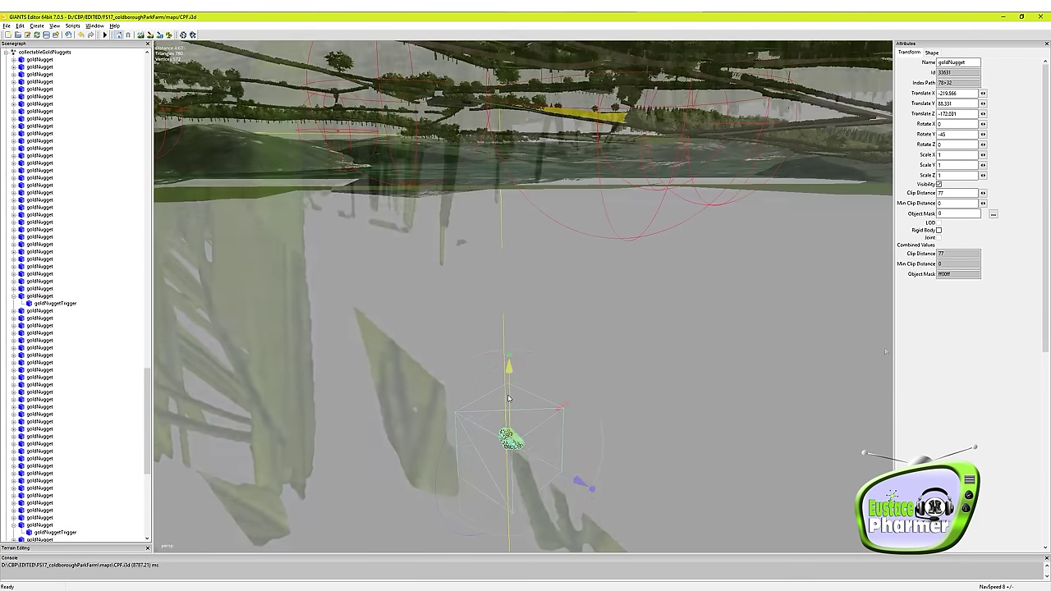
drag(509, 399, 505, 156)
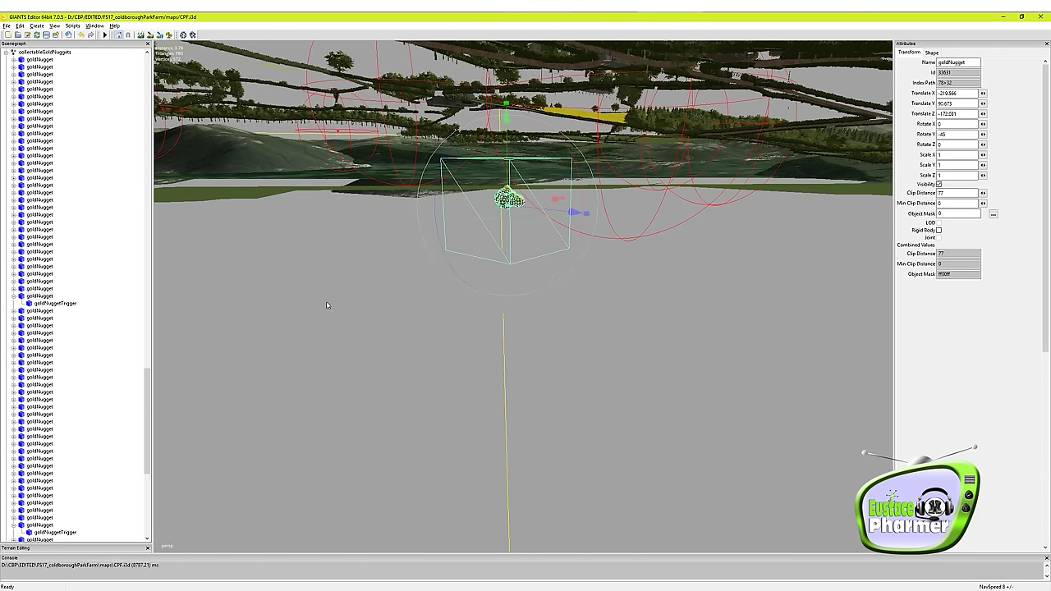
click(51, 304)
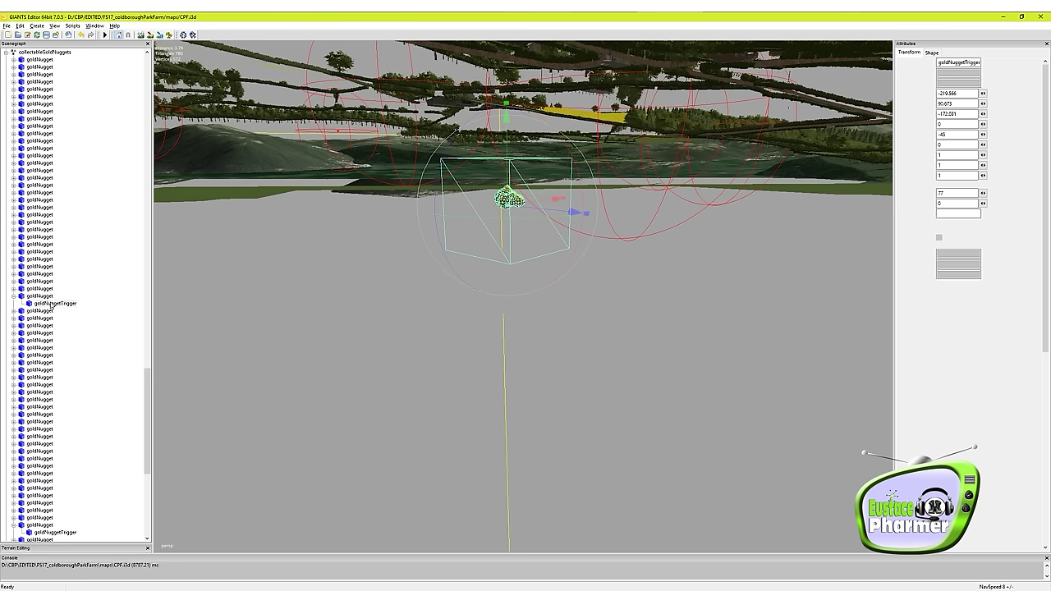
click(43, 296)
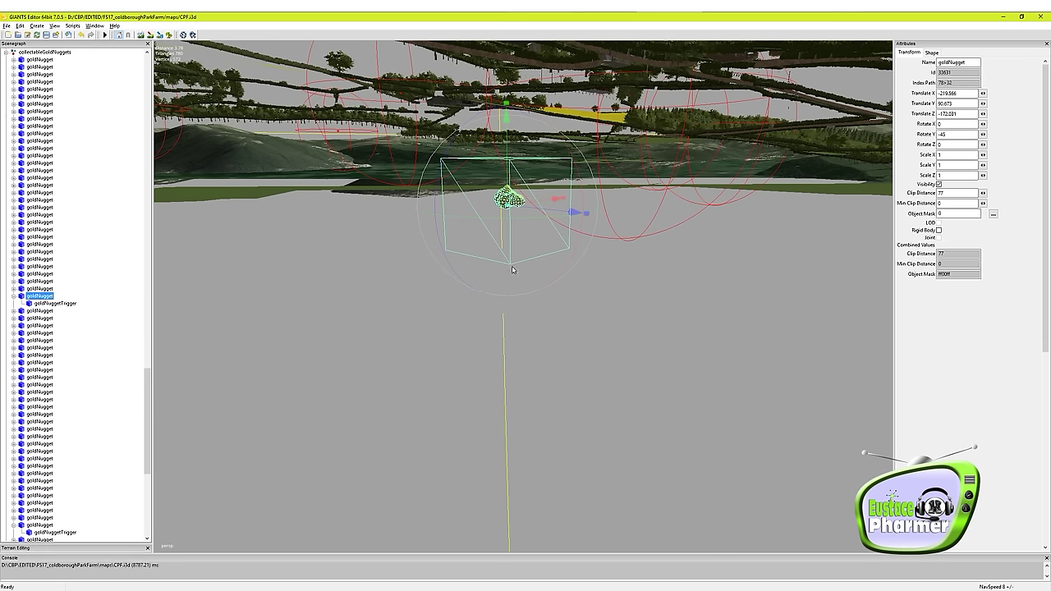
alt+drag(618, 385, 617, 313)
drag(509, 457, 516, 115)
- Scale the raised goldNugget up to many times its original size in the grass field
alt+drag(404, 237, 344, 189)
scroll(345, 189, up, 5)
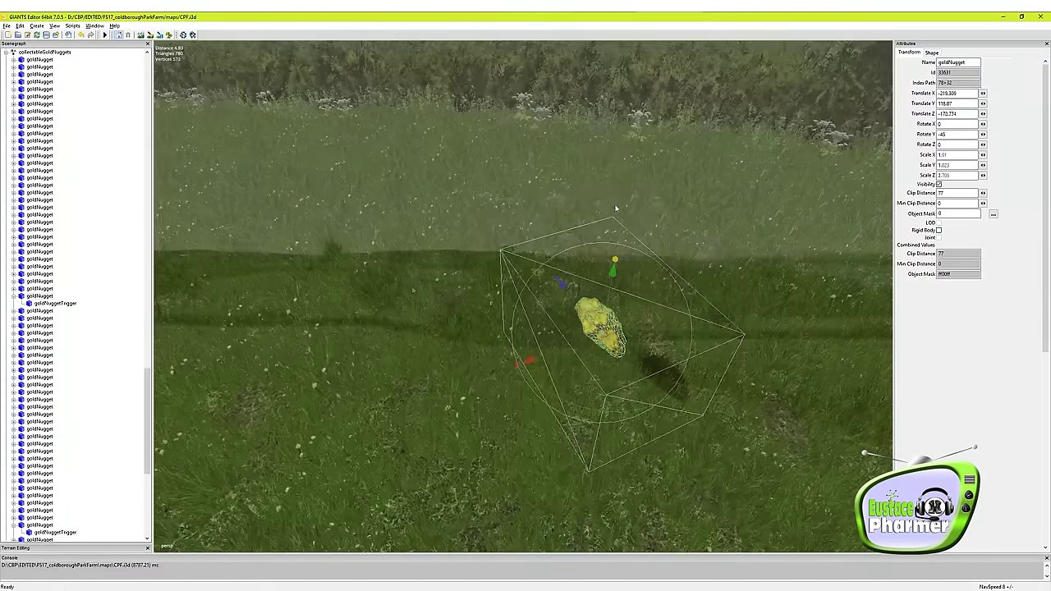
drag(615, 259, 639, 58)
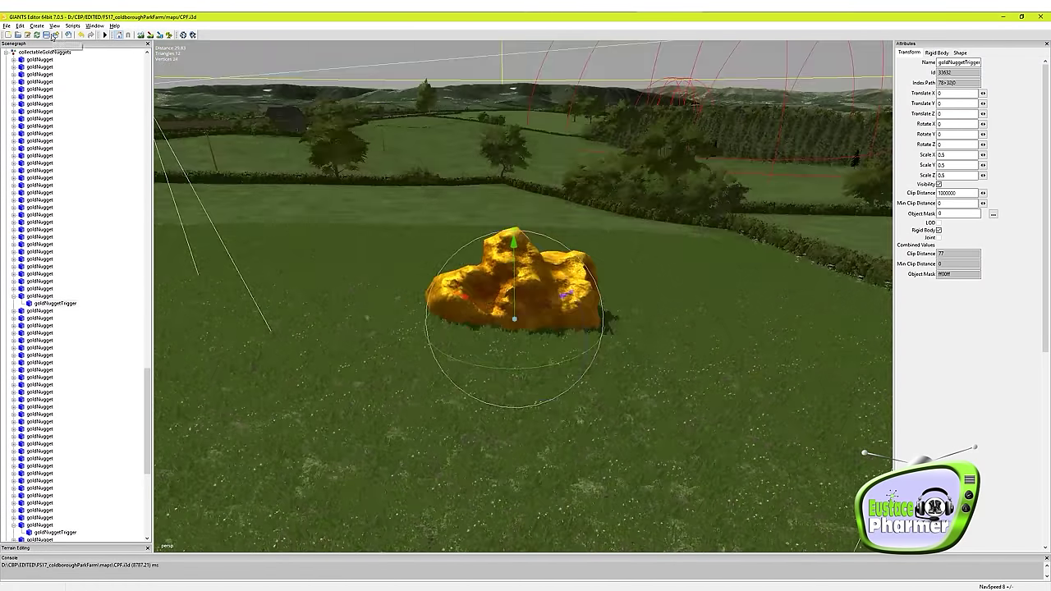
- Save the CPF.i3d map scene and exit GIANTS Editor, agreeing to save the changes
click(47, 36)
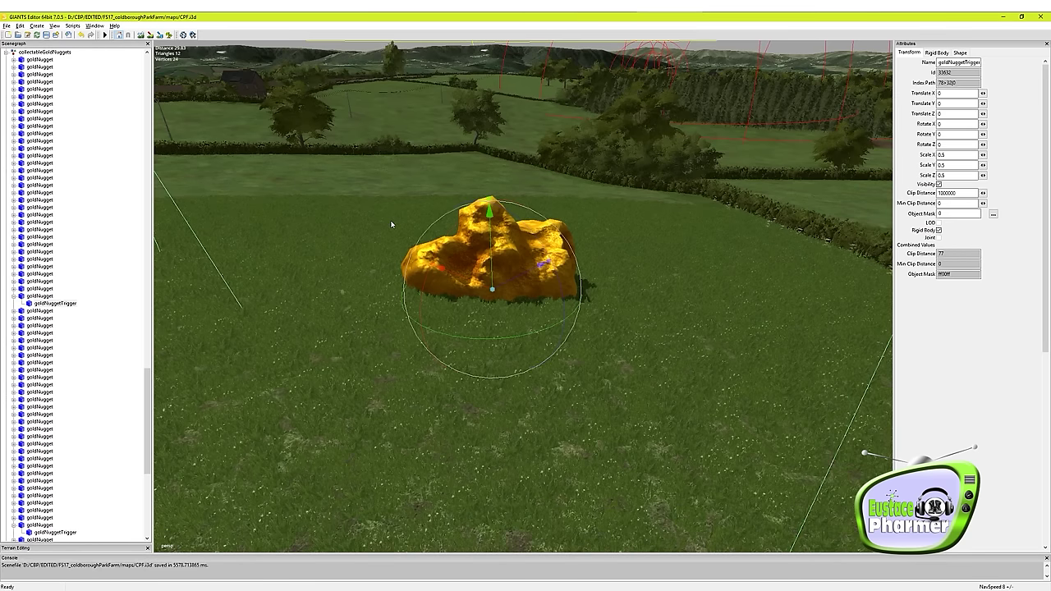
right_drag(392, 223, 407, 207)
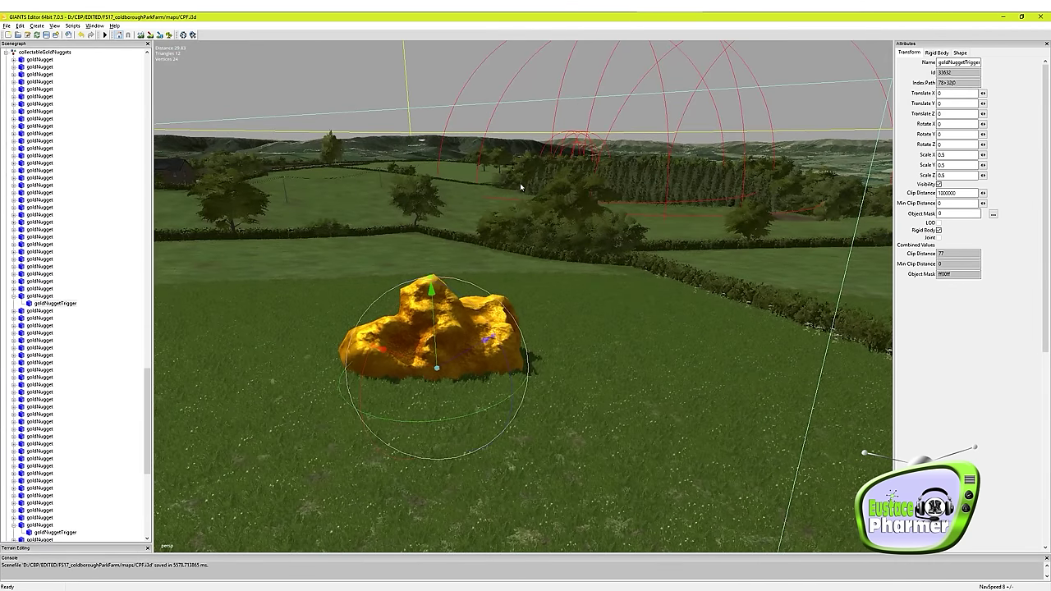
click(6, 25)
click(28, 177)
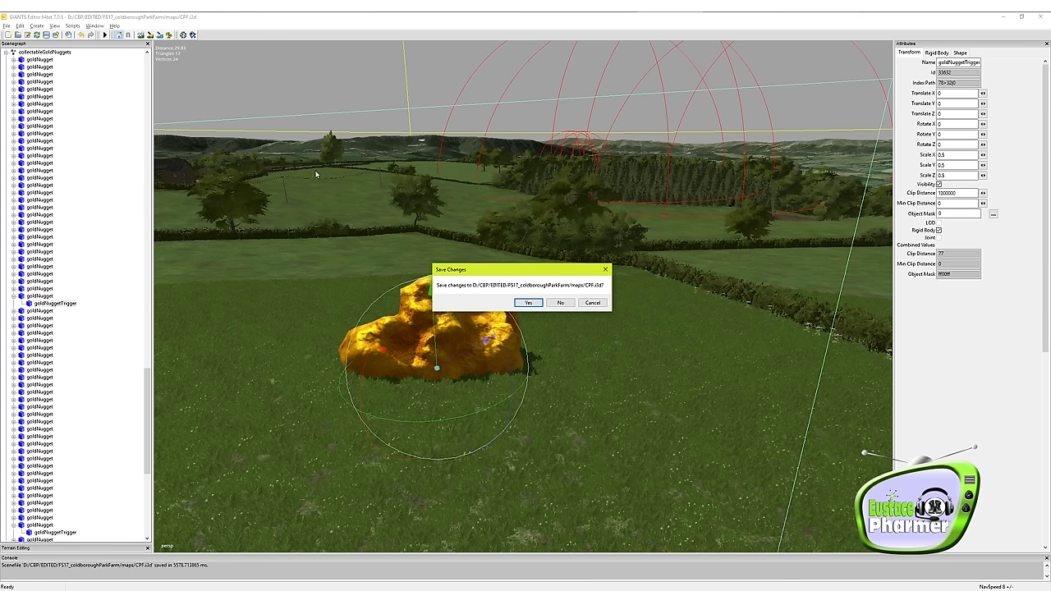
click(528, 303)
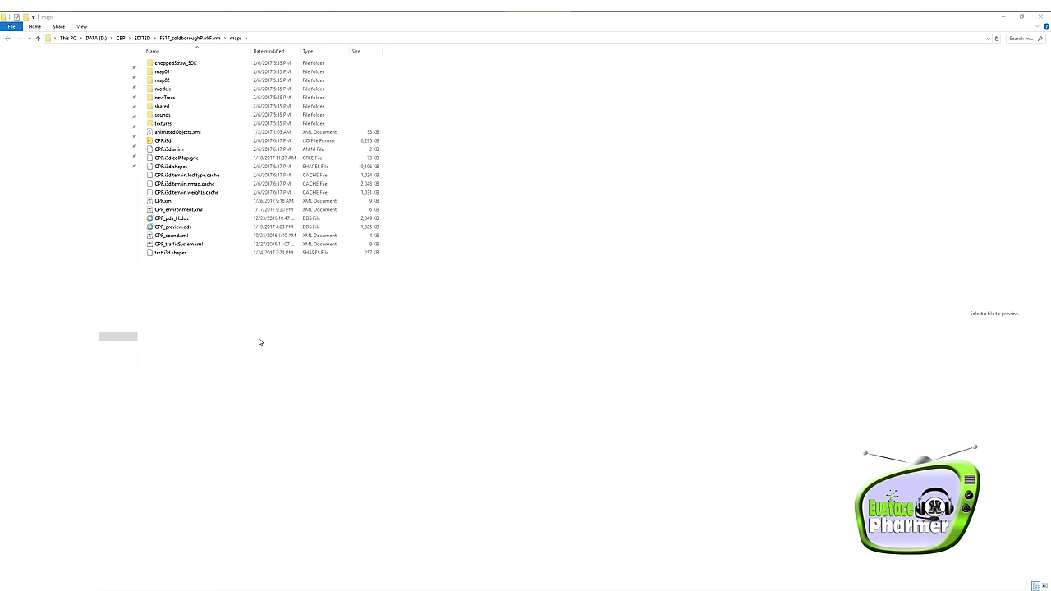
- Look through the edited FS17_coldboroughParkFarm folder and its maps subfolder to find the level that holds modDesc.xml
click(204, 39)
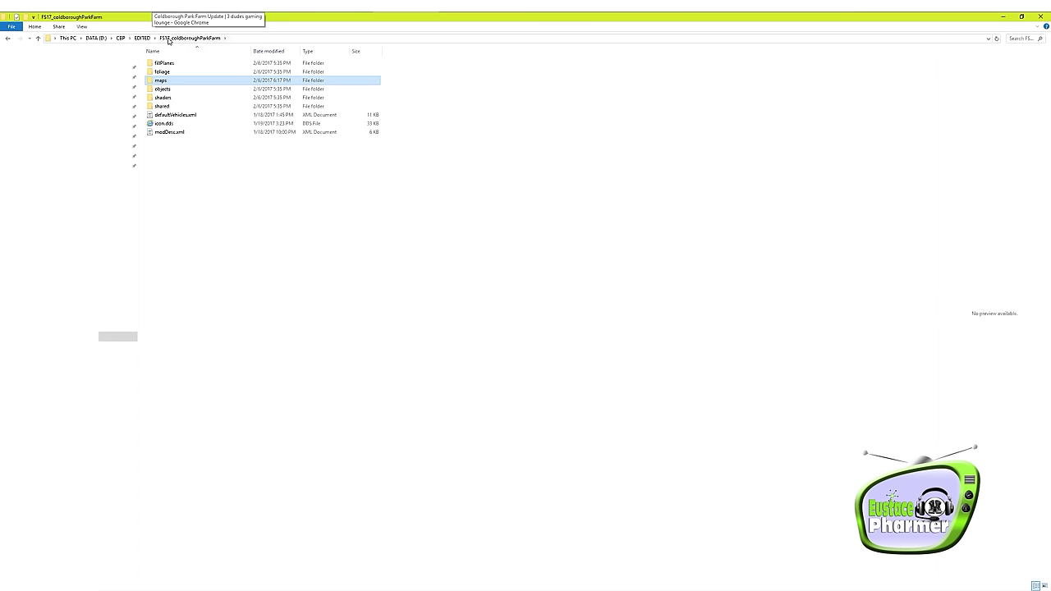
click(173, 39)
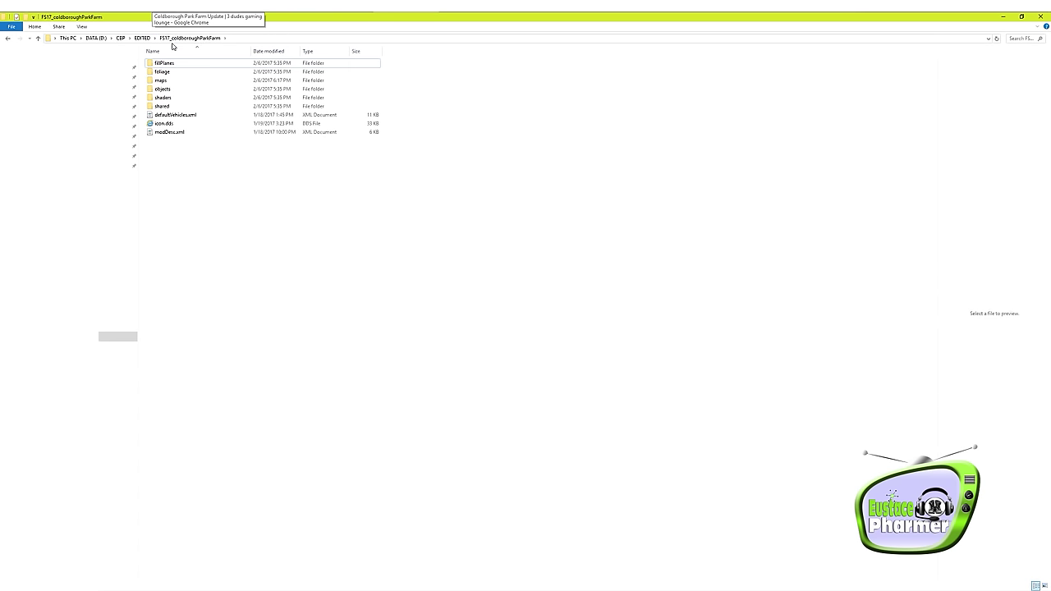
click(142, 38)
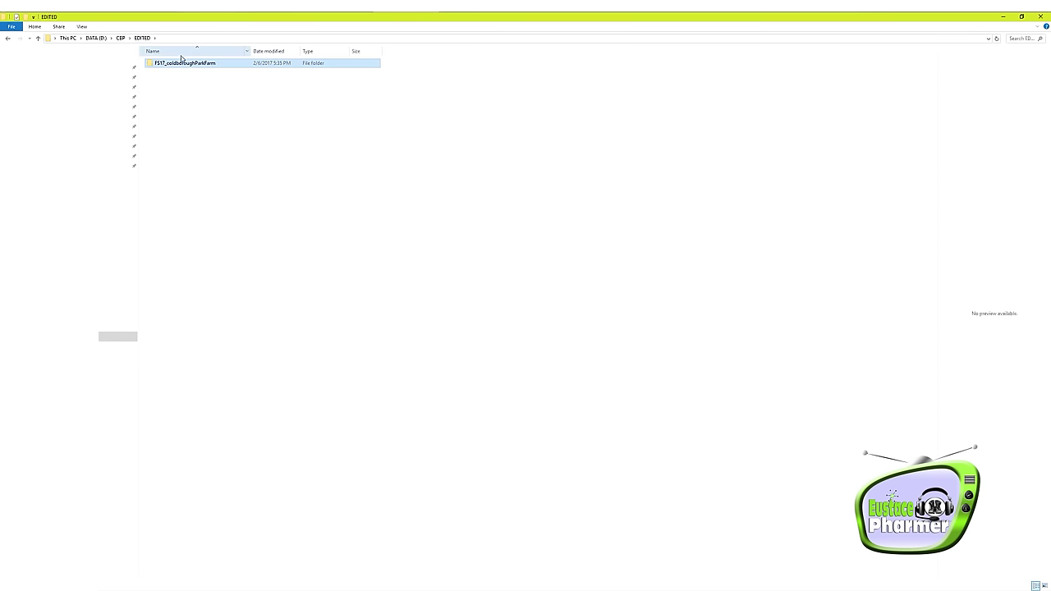
double_click(171, 66)
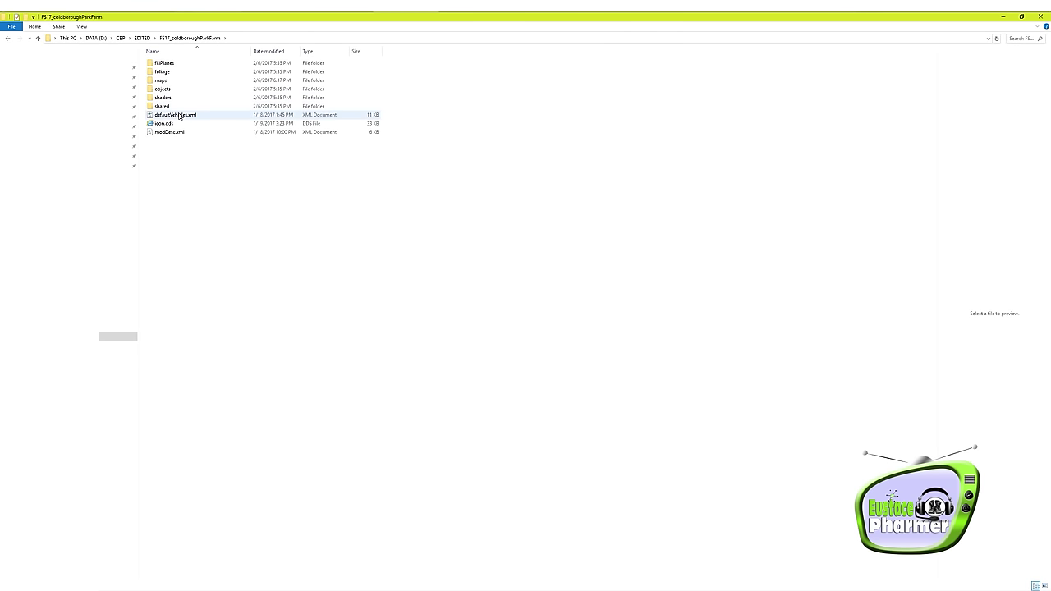
click(162, 81)
double_click(162, 81)
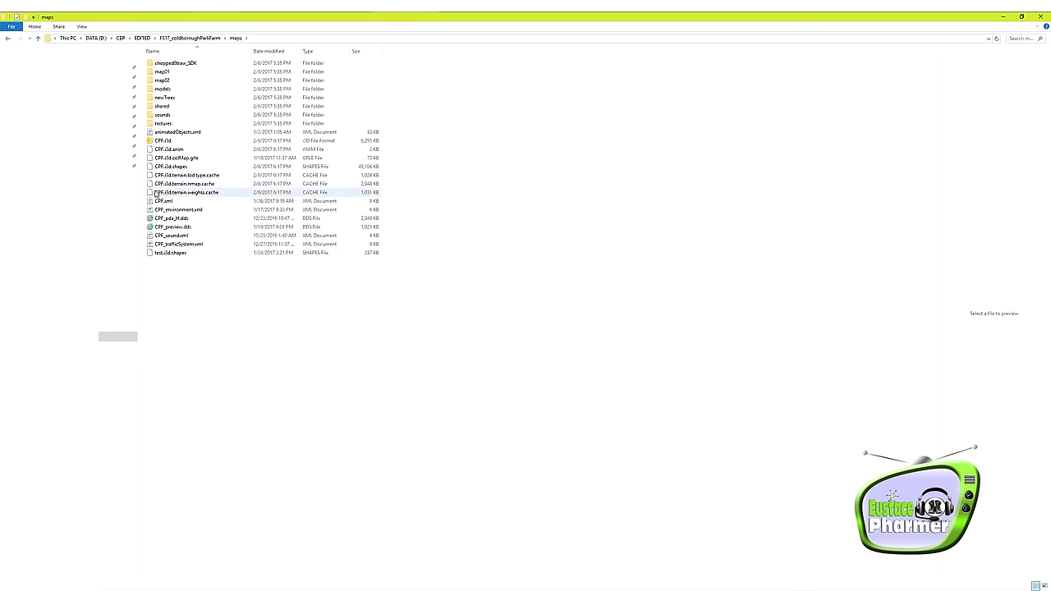
click(184, 39)
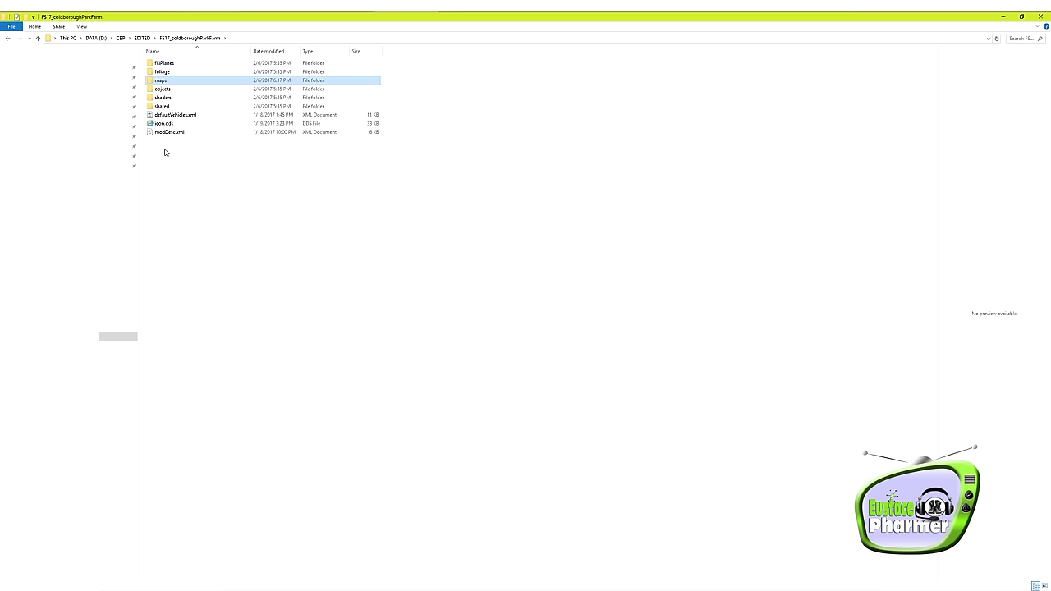
click(168, 132)
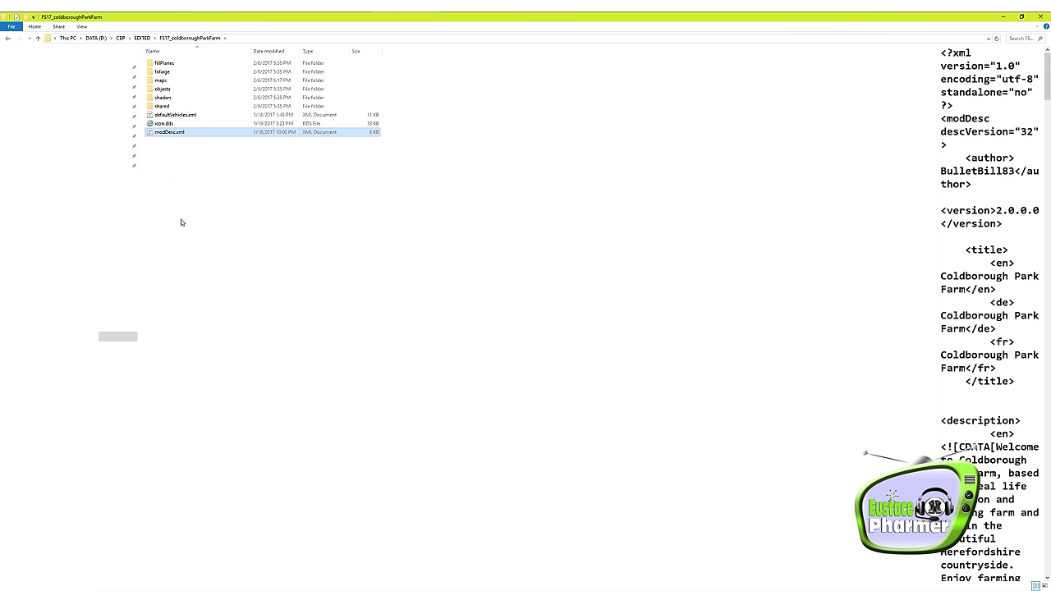
- Compress all folders and files inside FS17_coldboroughParkFarm into one zip archive
key(ctrl+a)
right_click(175, 81)
mouse_move(201, 145)
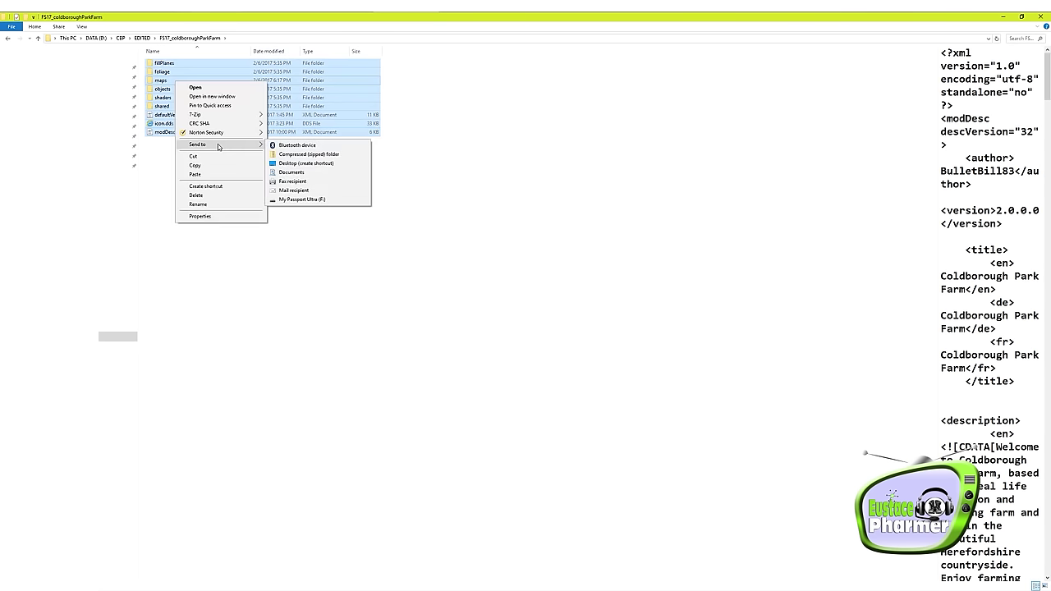
click(291, 155)
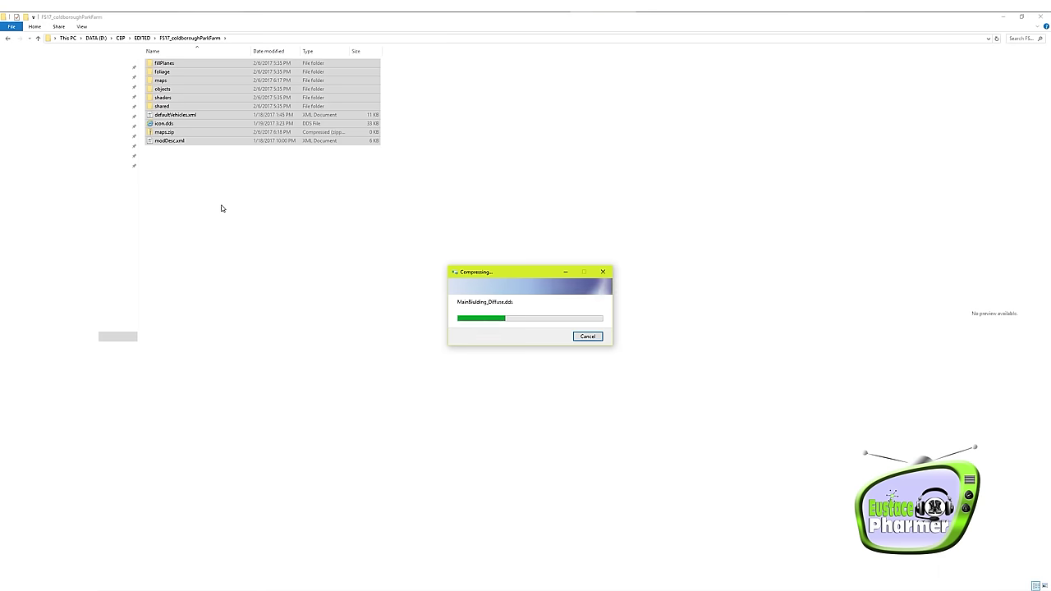
click(188, 169)
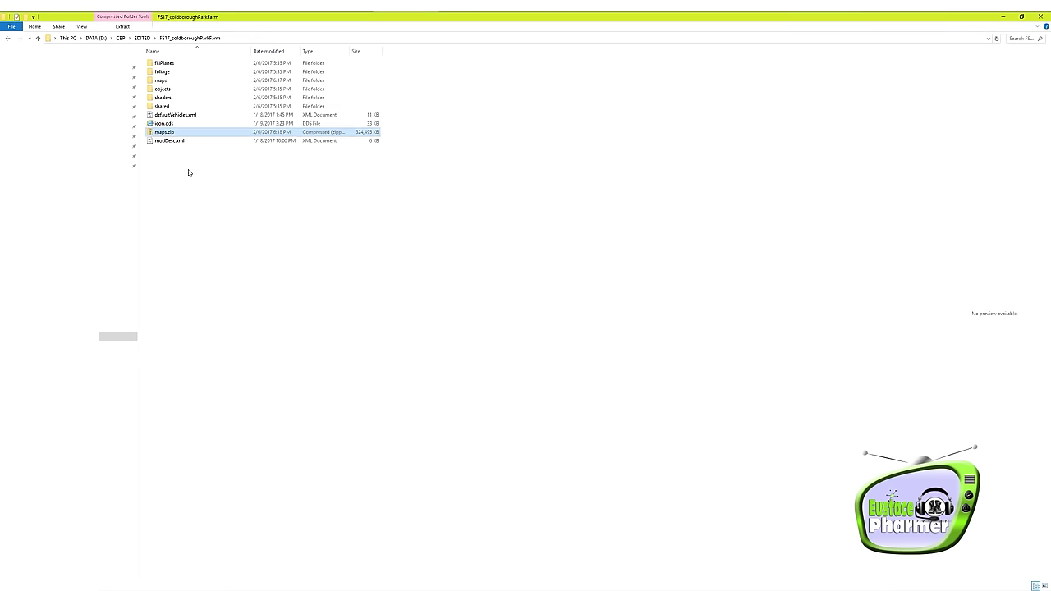
click(188, 169)
- Rename maps.zip to FS17_coldboroughParkFarm.zip, reusing the name of its parent folder
click(164, 133)
click(141, 38)
right_click(182, 65)
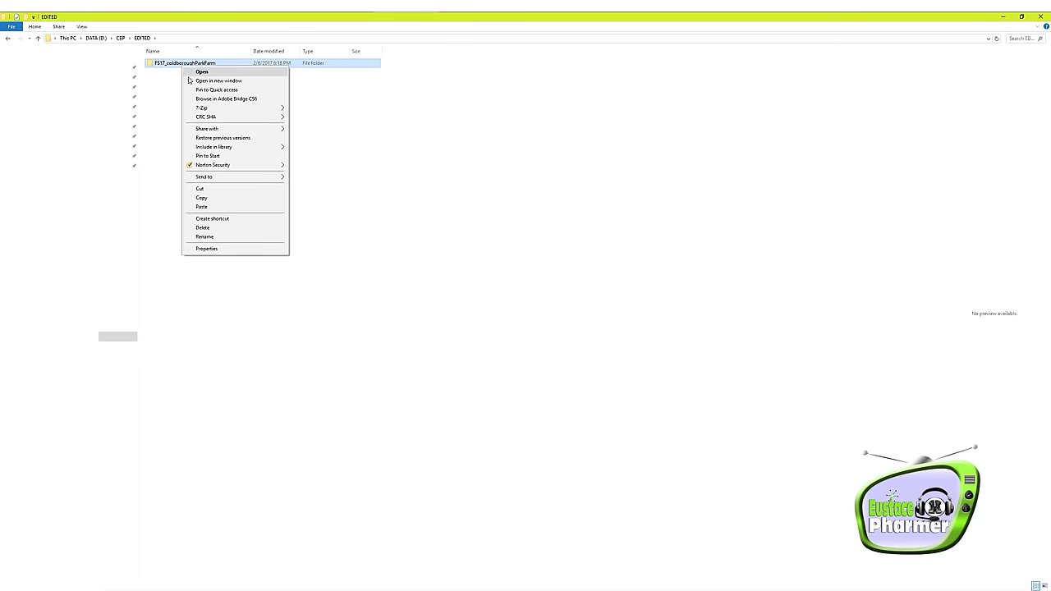
click(204, 237)
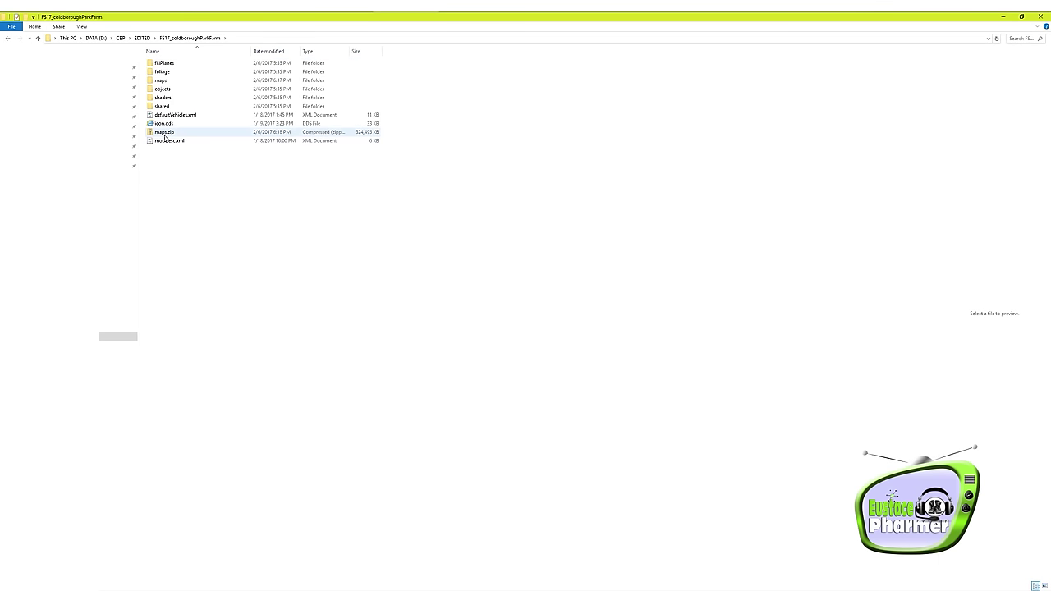
right_click(164, 135)
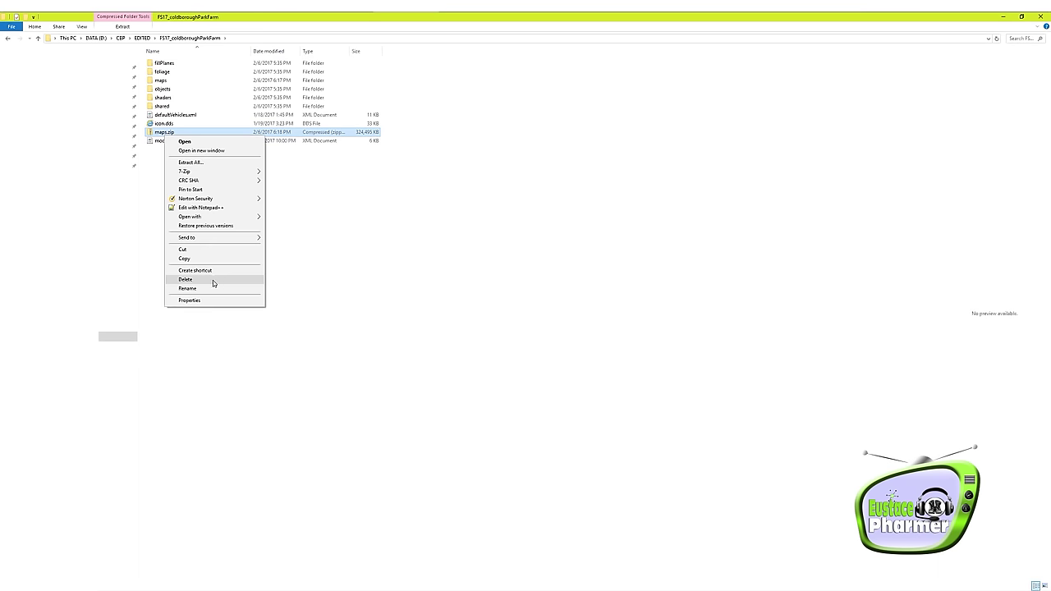
click(213, 287)
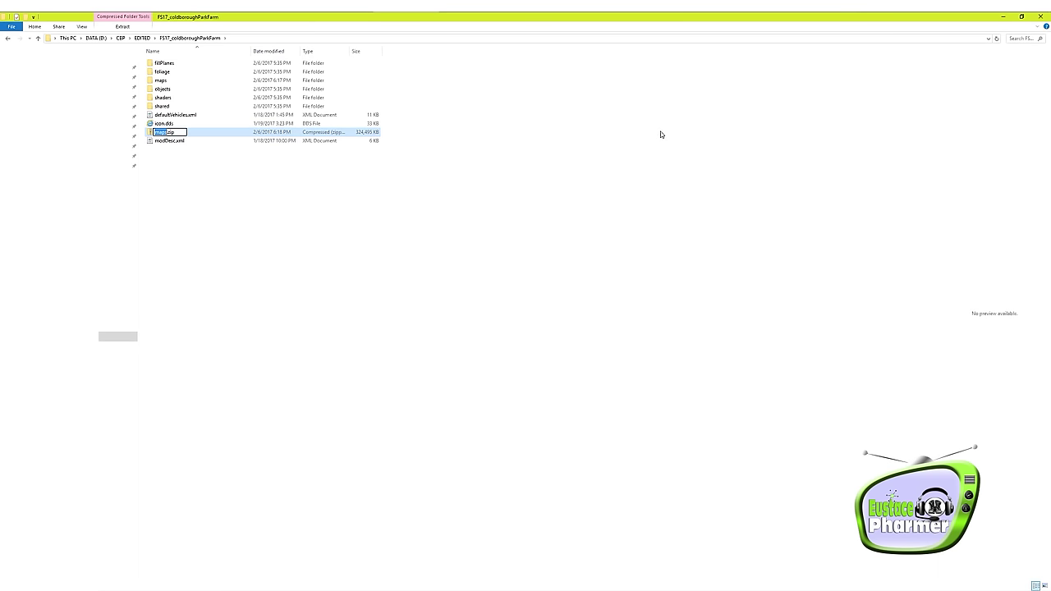
key(ctrl+v)
key(Return)
- Move FS17_coldboroughParkFarm.zip up into the EDITED folder and copy it to the mods folder, replacing the existing file
right_click(159, 123)
click(183, 239)
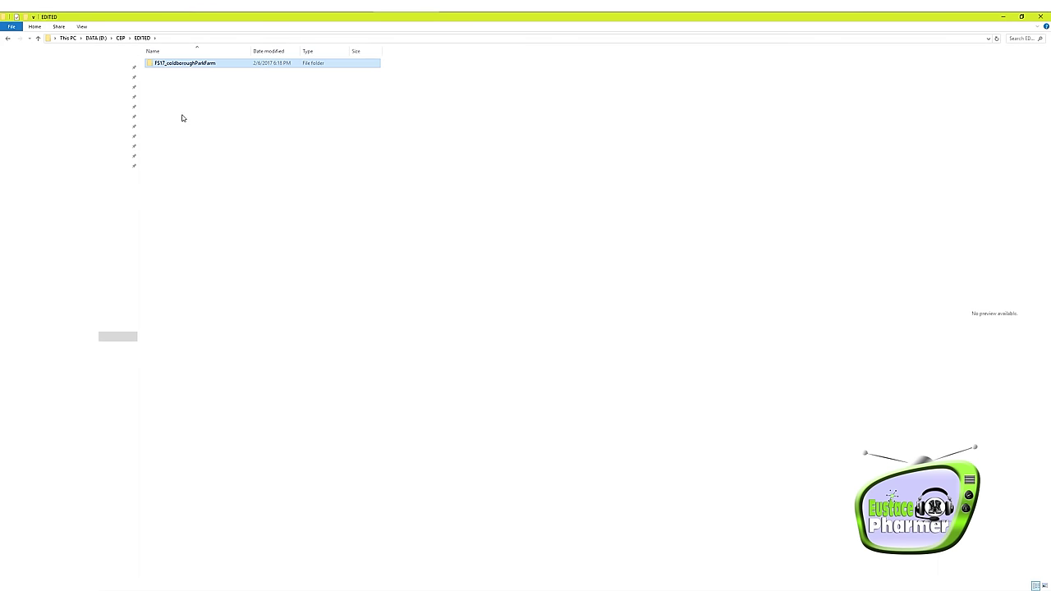
right_click(168, 101)
click(197, 157)
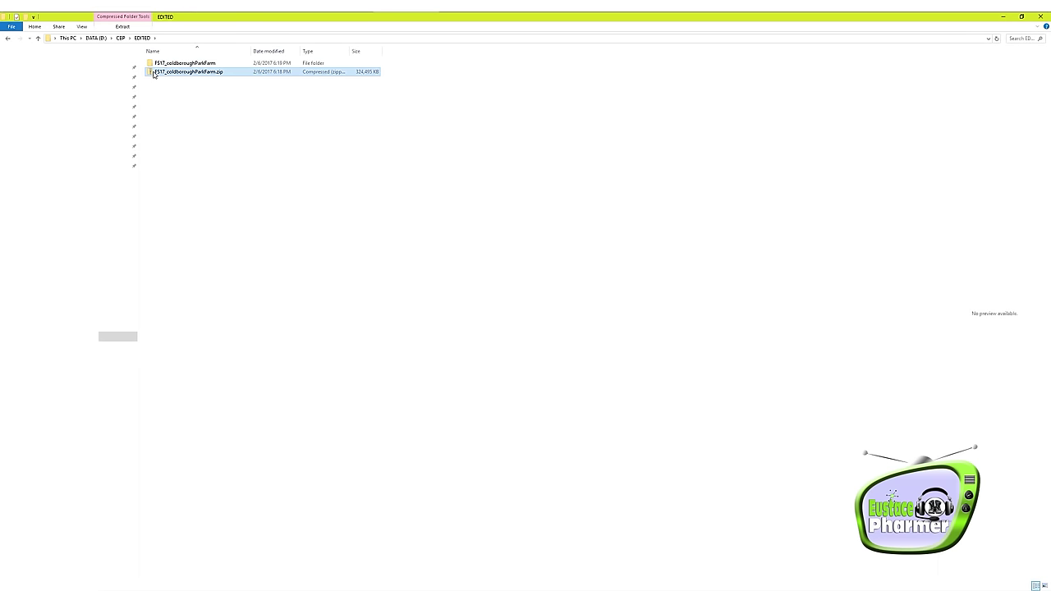
drag(154, 74, 125, 156)
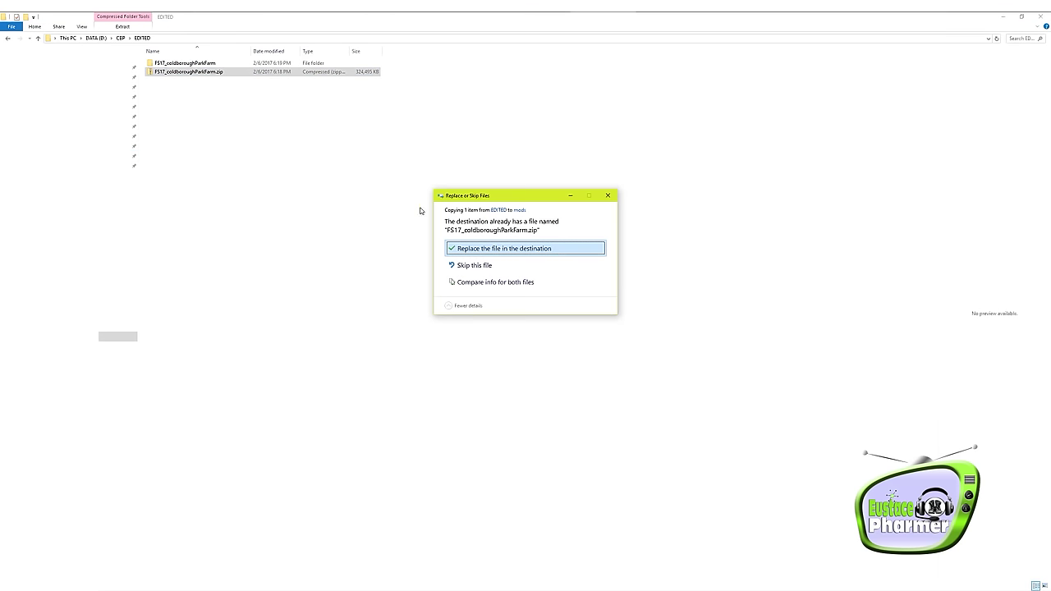
click(483, 249)
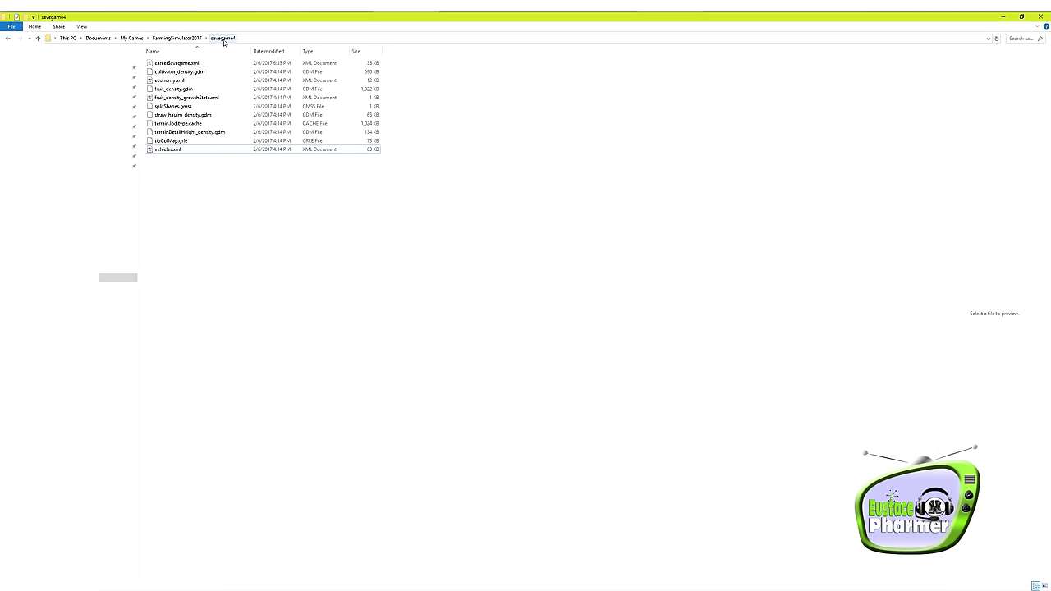
- Open careerSavegame.xml from the savegame4 folder in Notepad++ and examine its foundGoldNuggetCount and foundGoldNuggets entries
click(187, 64)
right_click(187, 64)
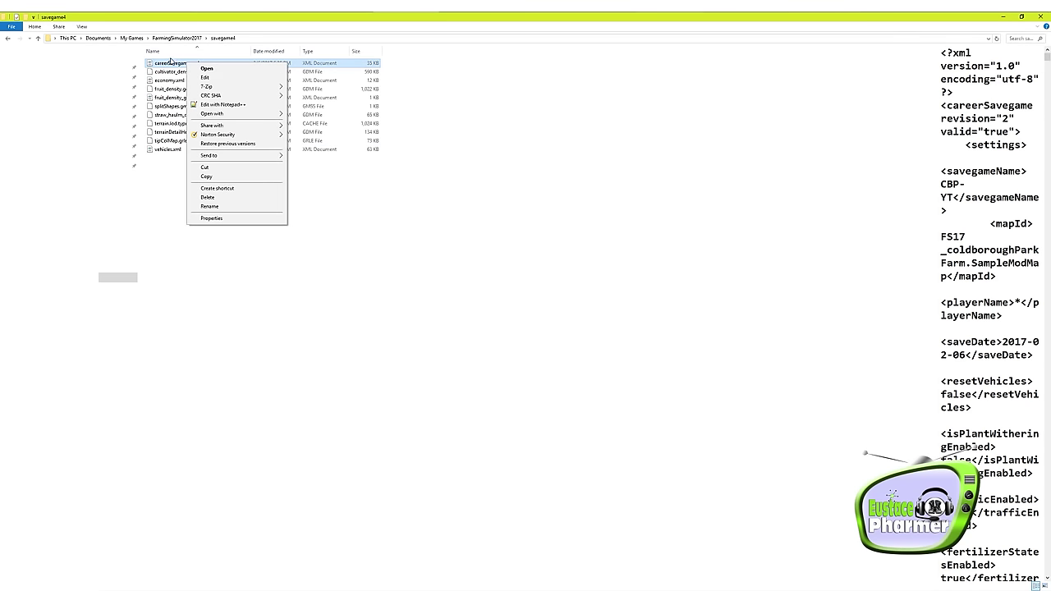
click(223, 105)
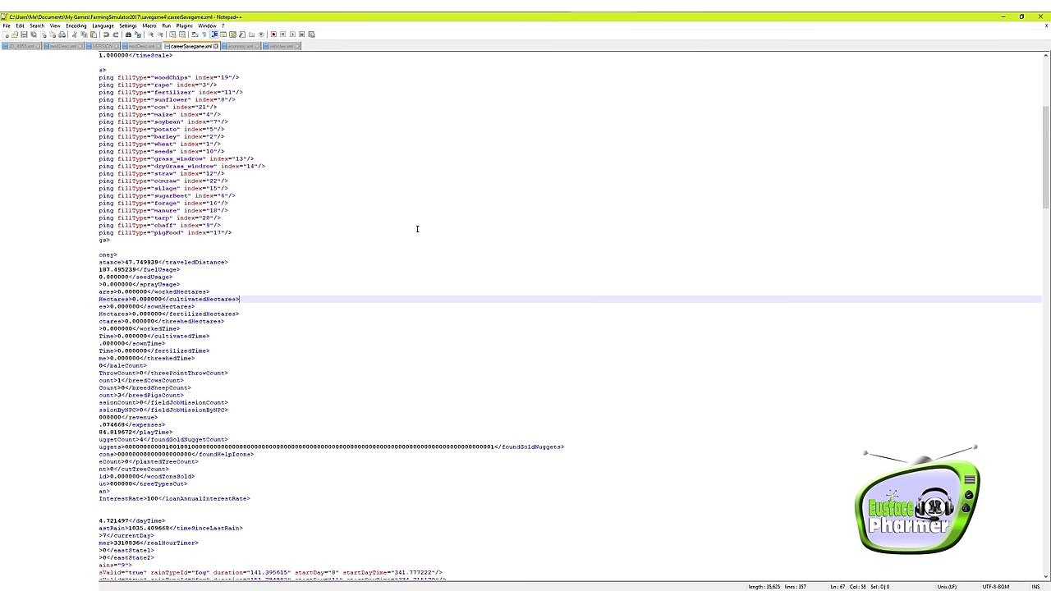
scroll(413, 231, down, 5)
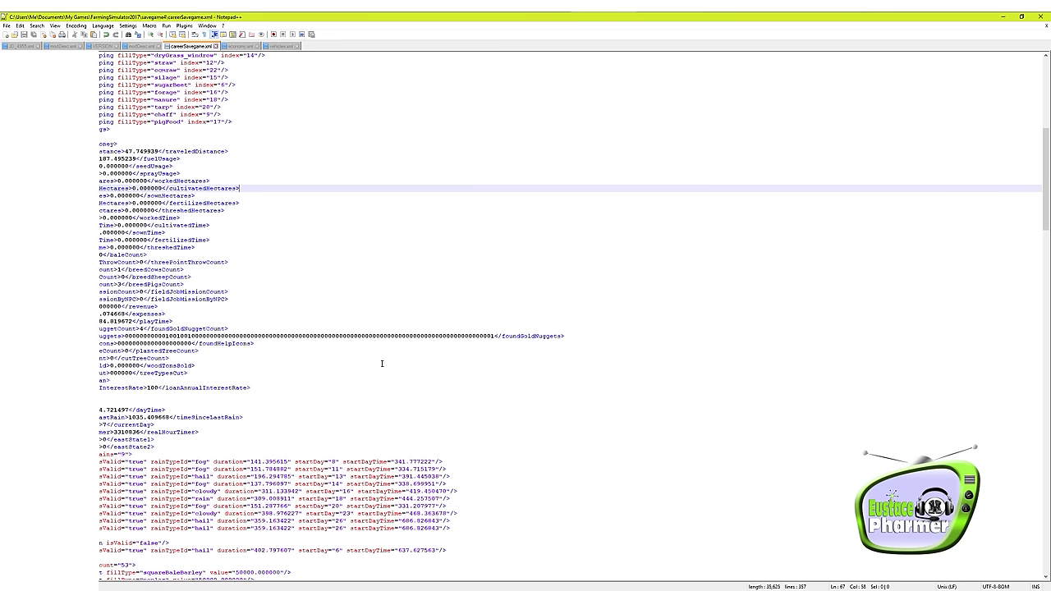
scroll(382, 363, up, 8)
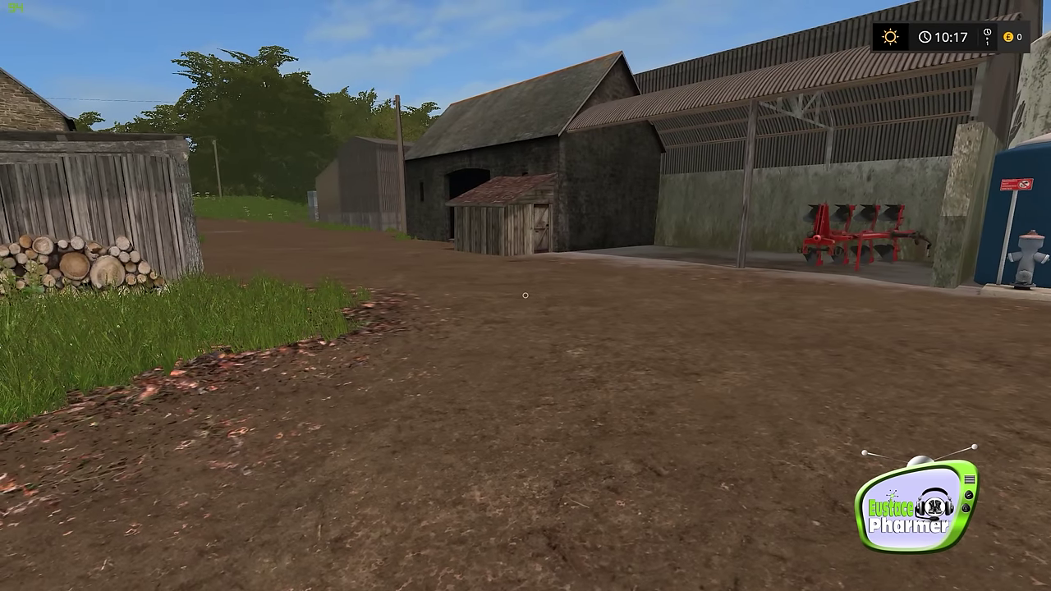
- Switch to Farming Simulator 17 and enter the TGS 18.480 from the map overview
key(Escape)
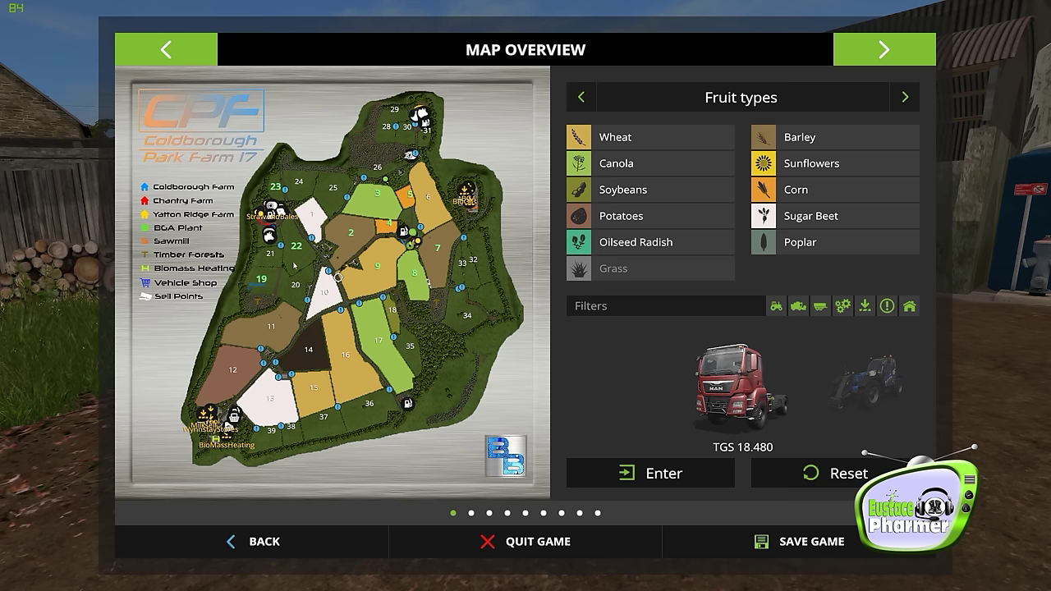
click(624, 473)
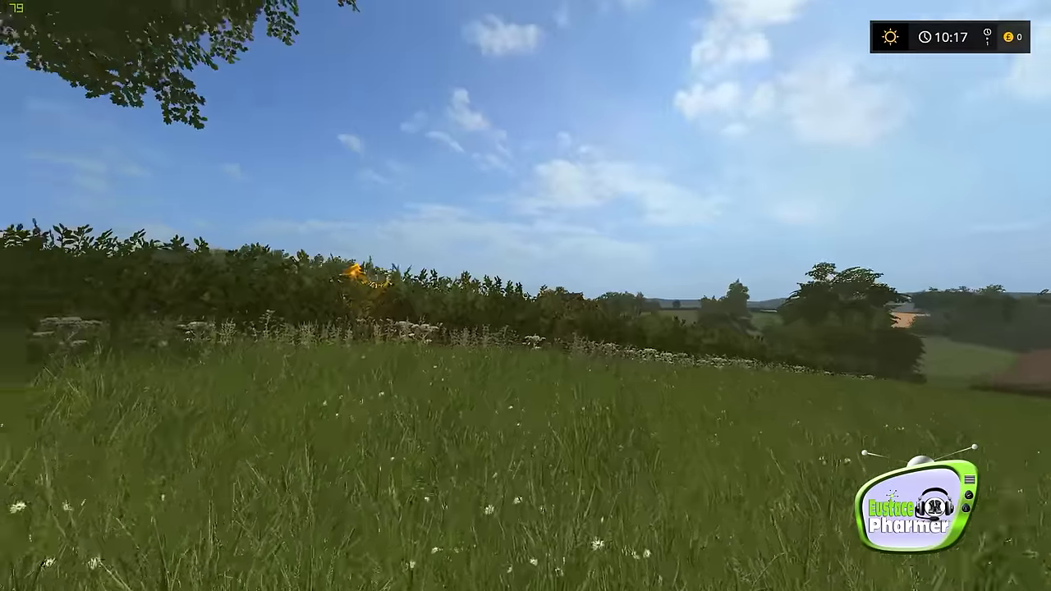
- Walk through the hedge into the grass field and collect the enlarged gold nugget standing there
key(w)
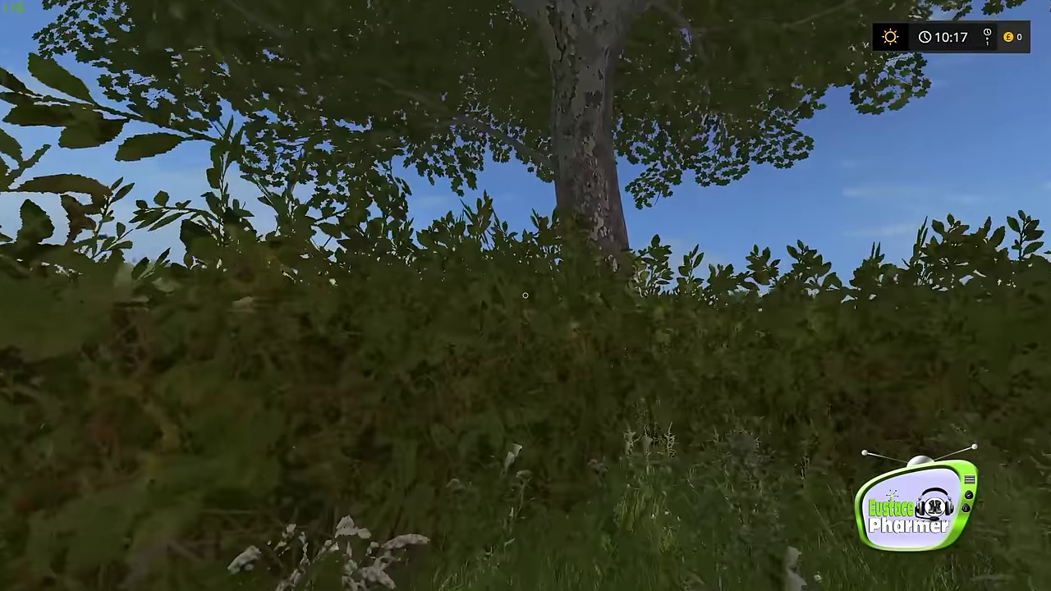
key(w)
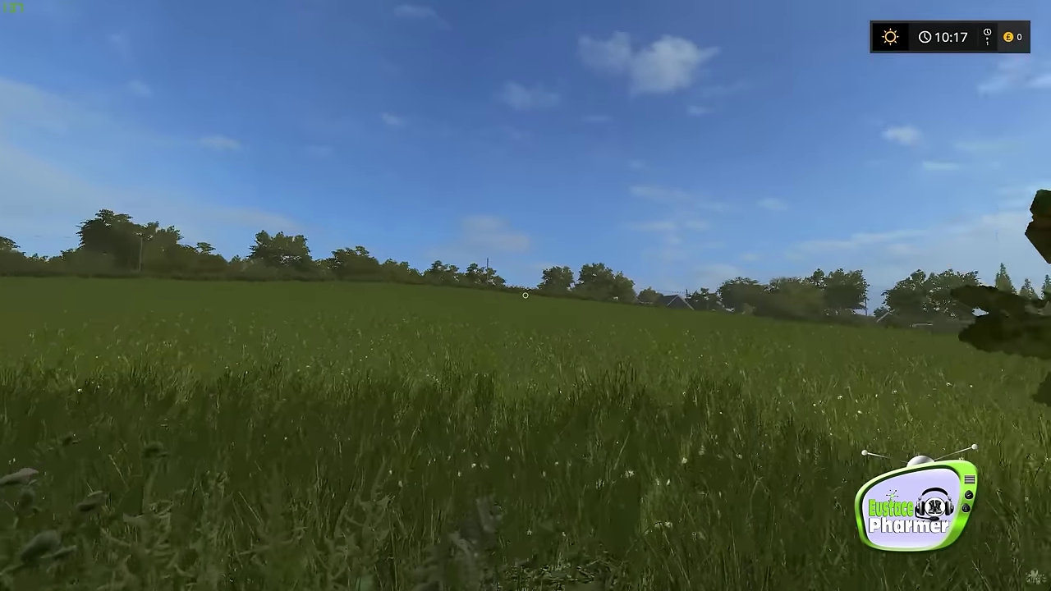
key(w)
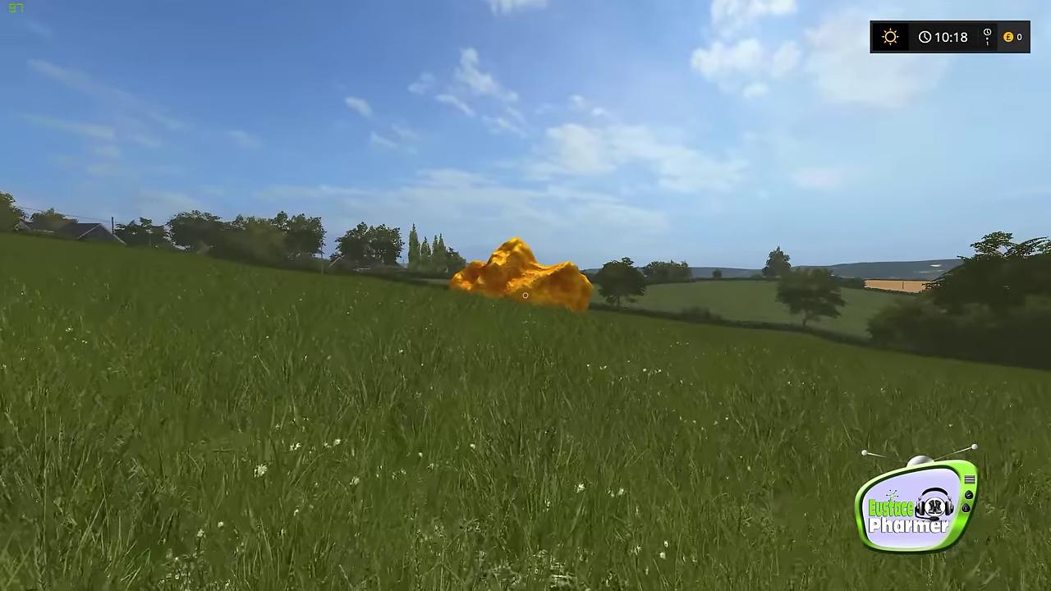
key(w)
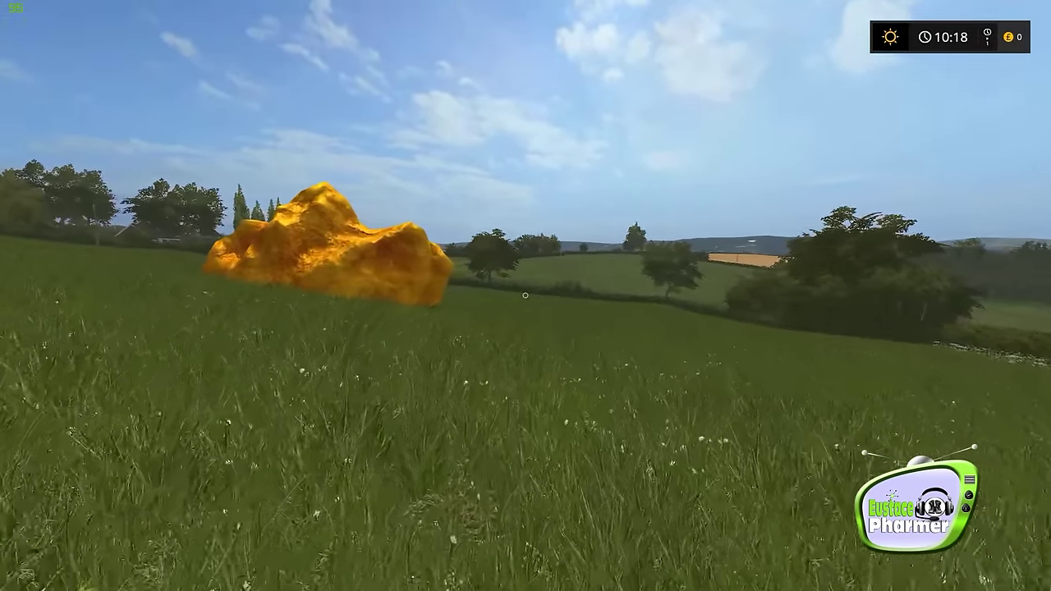
key(w)
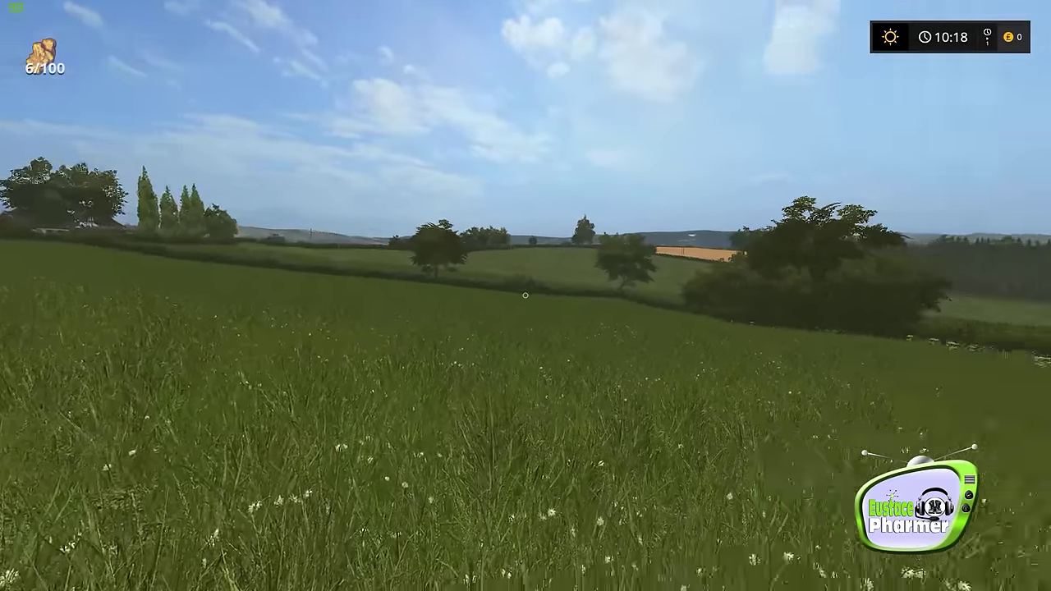
- Cross the adjoining meadow towards the woodland and collect the second enlarged gold nugget near the trees
key(w)
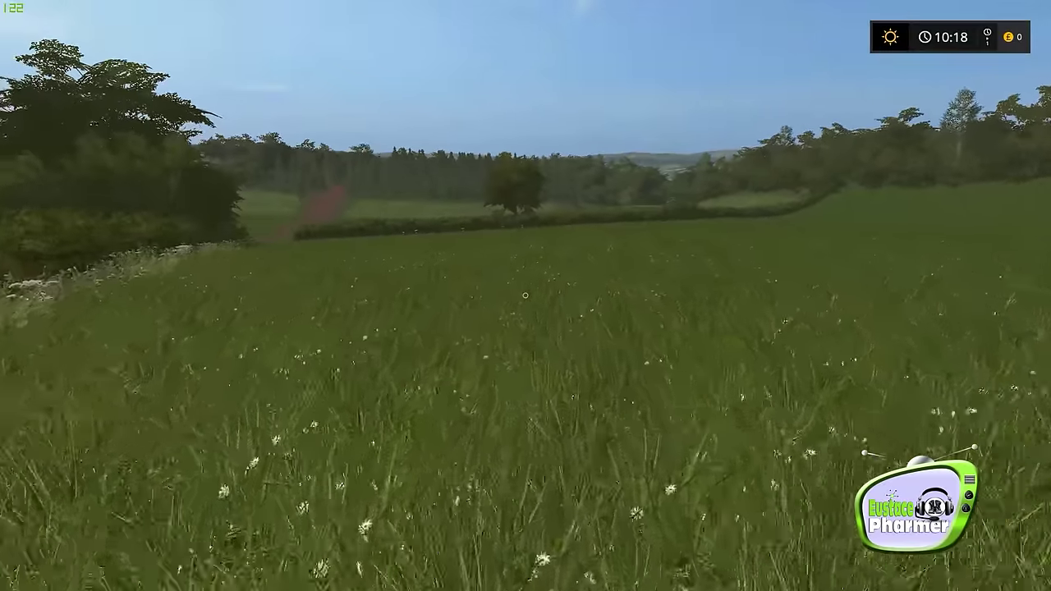
key(w)
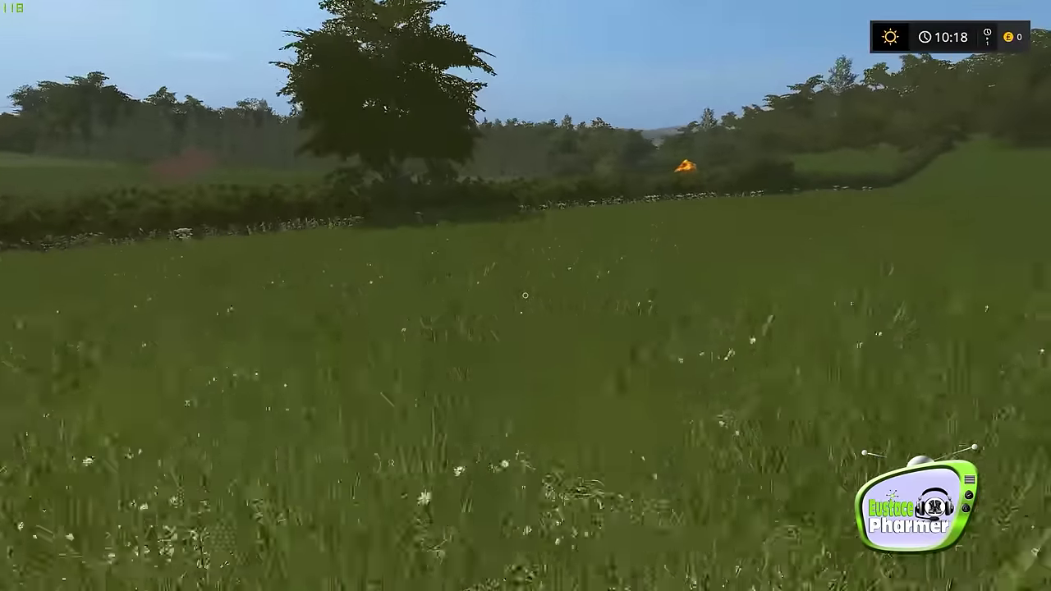
key(w)
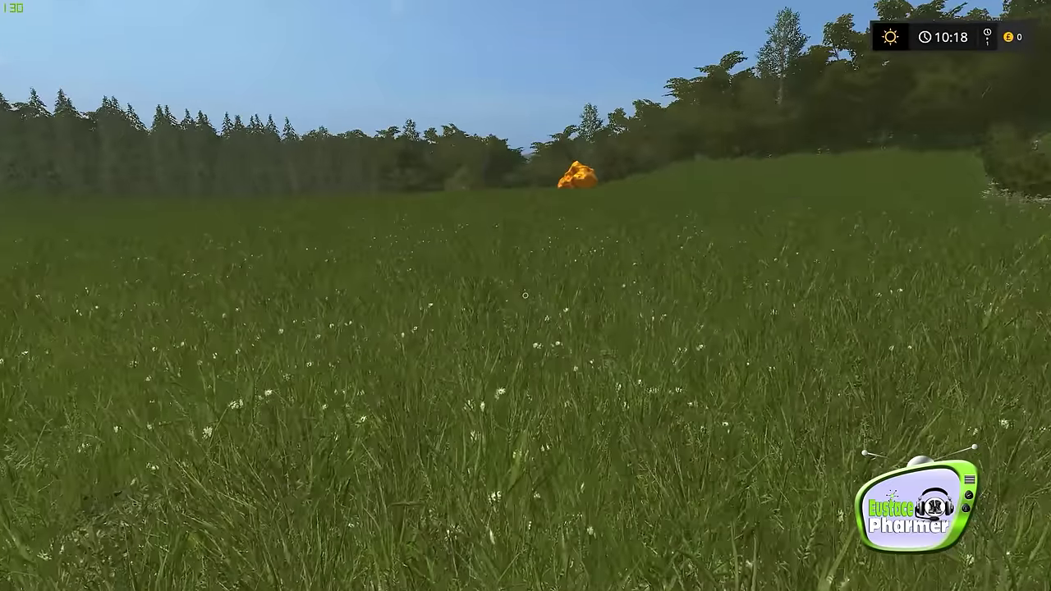
key(w)
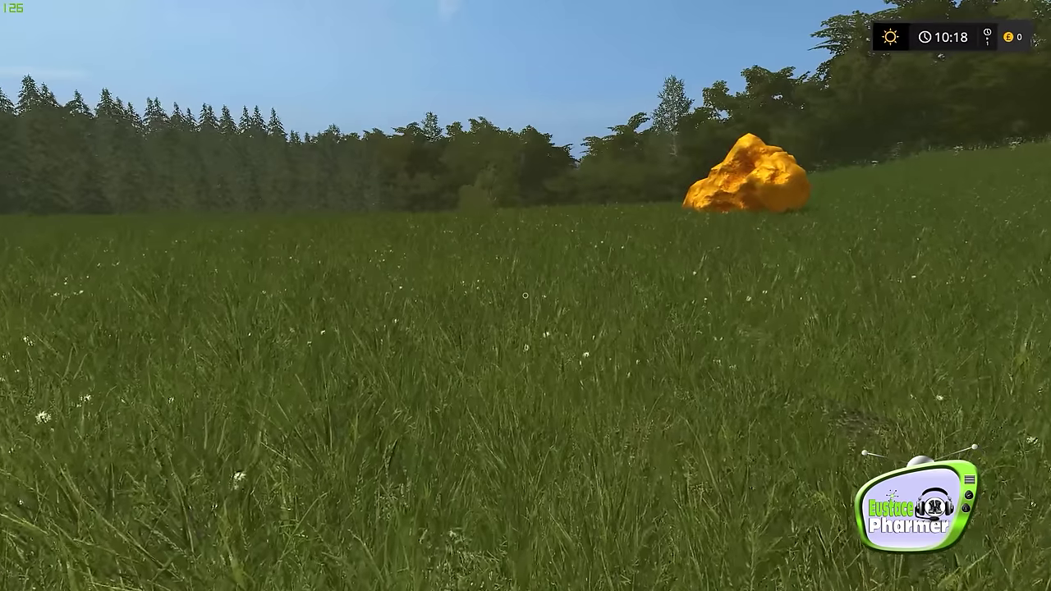
key(w)
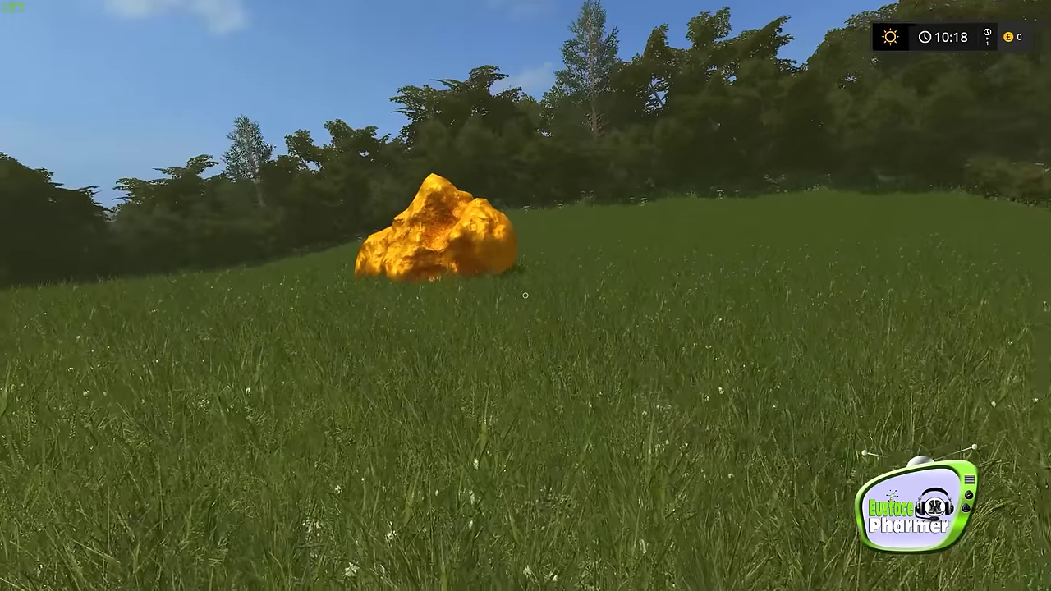
key(w)
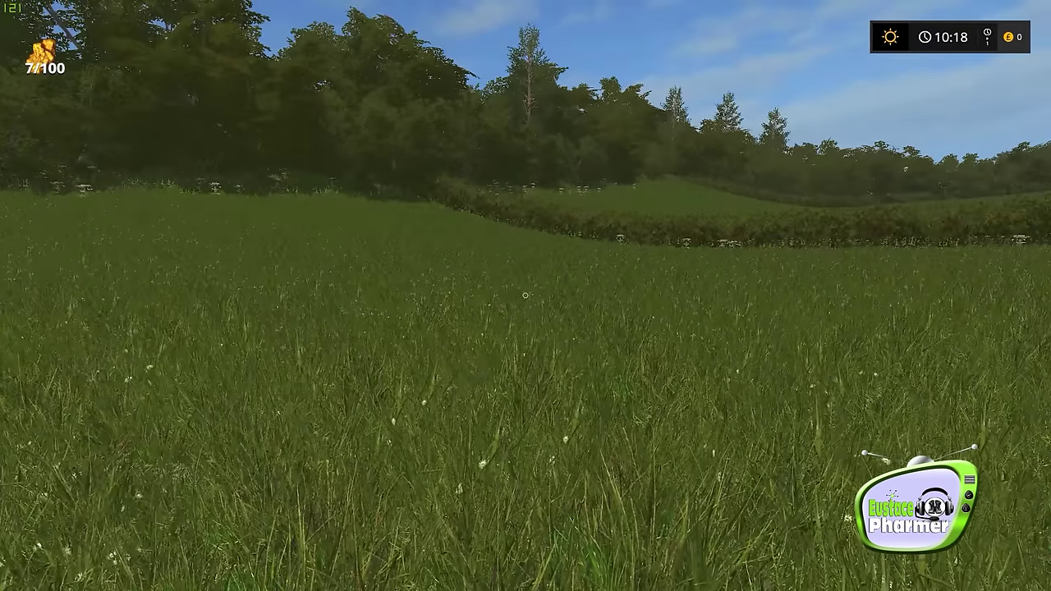